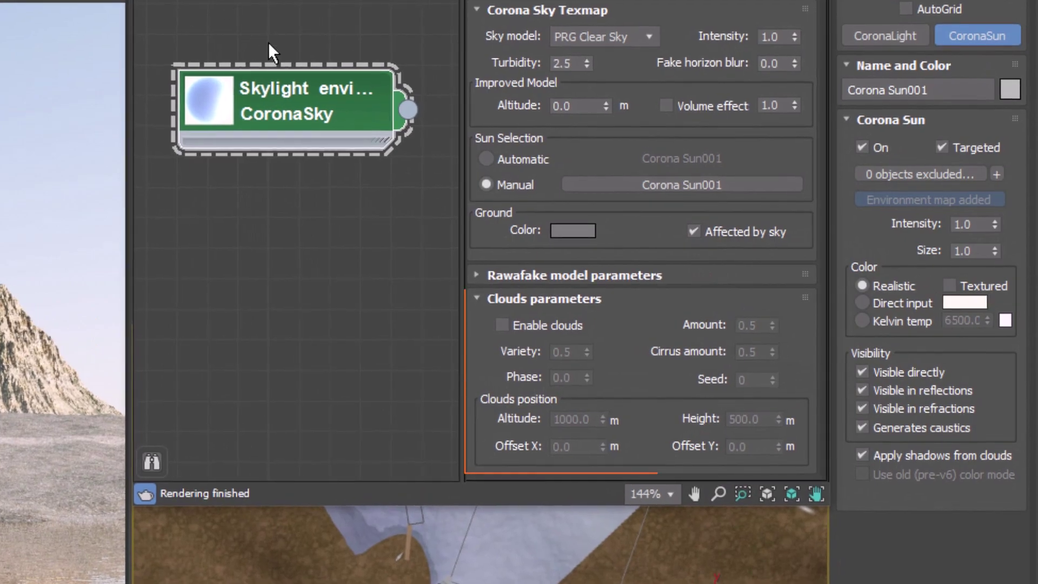
Enable clouds in the CoronaSky map and set the cloud amount to 0.65.
{"action": "left_click", "coordinate": [501, 326]}
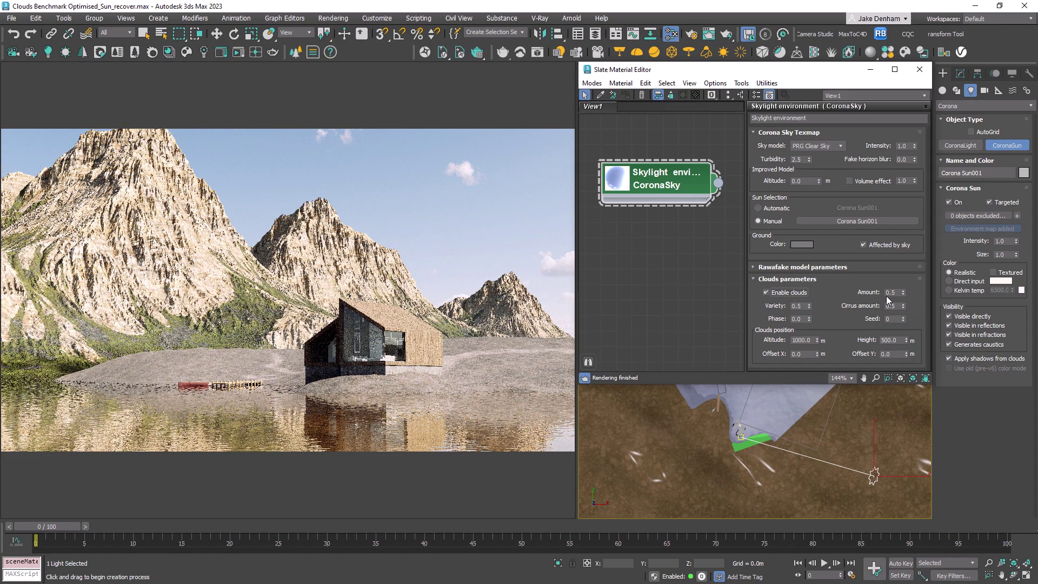
{"action": "left_click_drag", "start_coordinate": [896, 292], "coordinate": [874, 294]}
{"action": "type", "text": "1"}
{"action": "key", "text": "Return"}
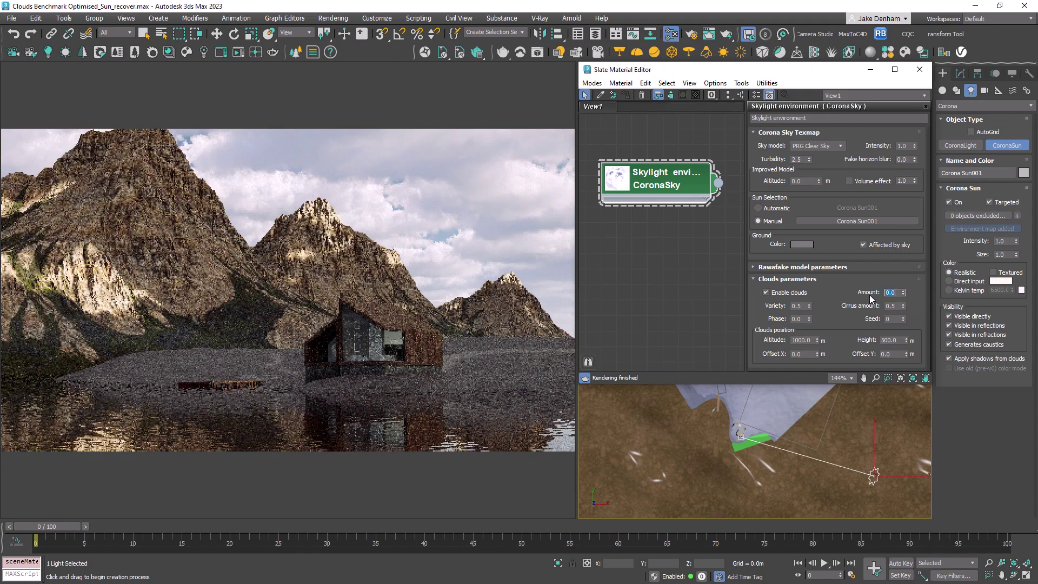
{"action": "type", "text": ".65"}
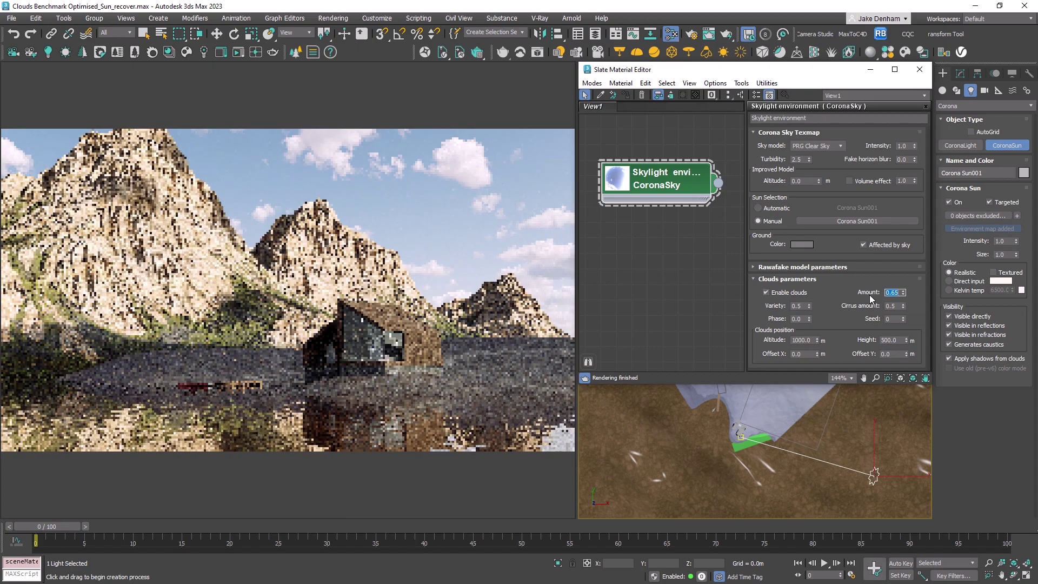
Set the cloud variety to 1.0 and the cirrus amount to 1.0.
{"action": "left_click", "coordinate": [801, 305]}
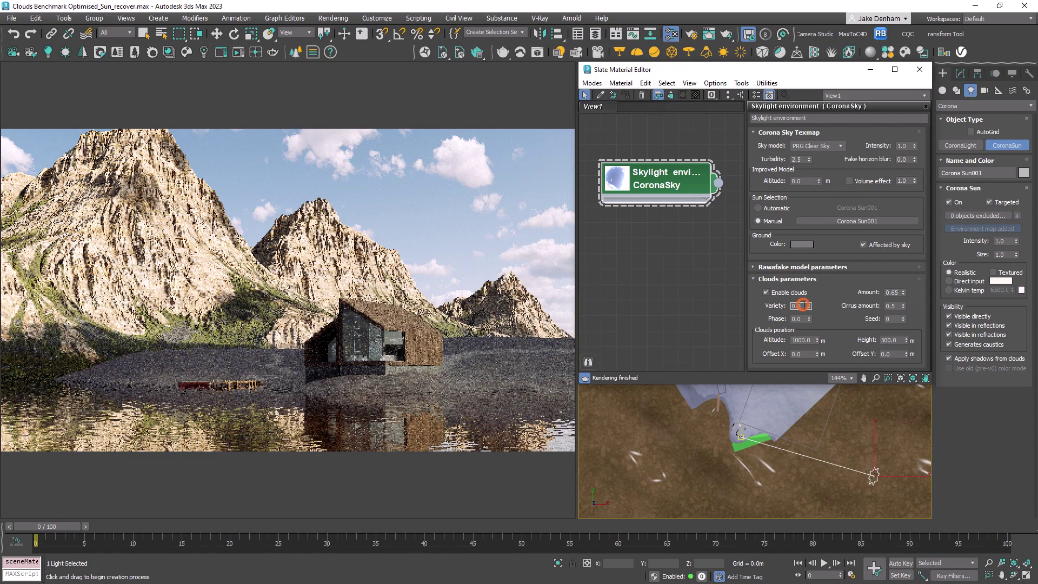
{"action": "type", "text": "0"}
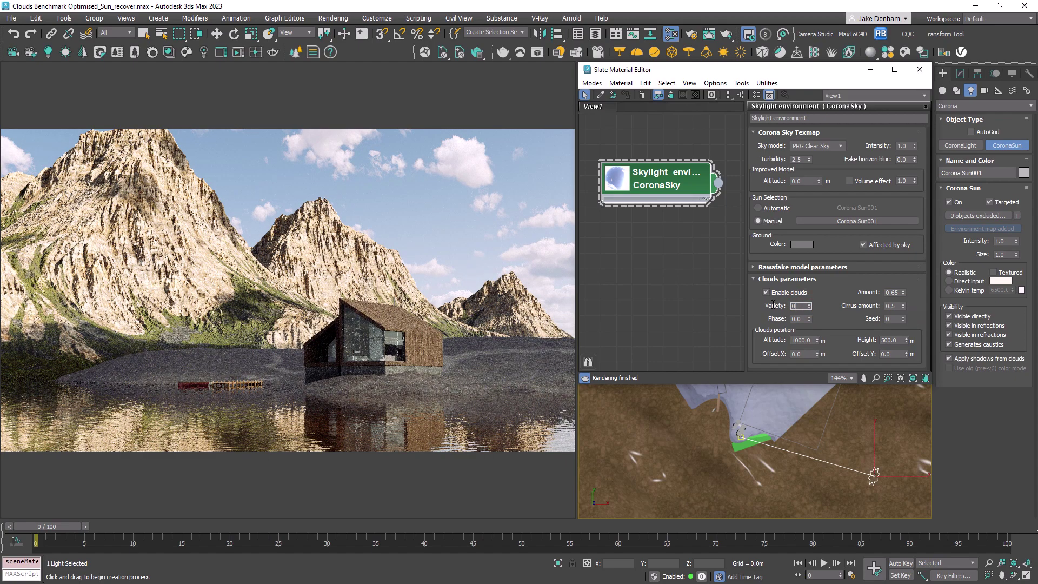
{"action": "type", "text": "1."}
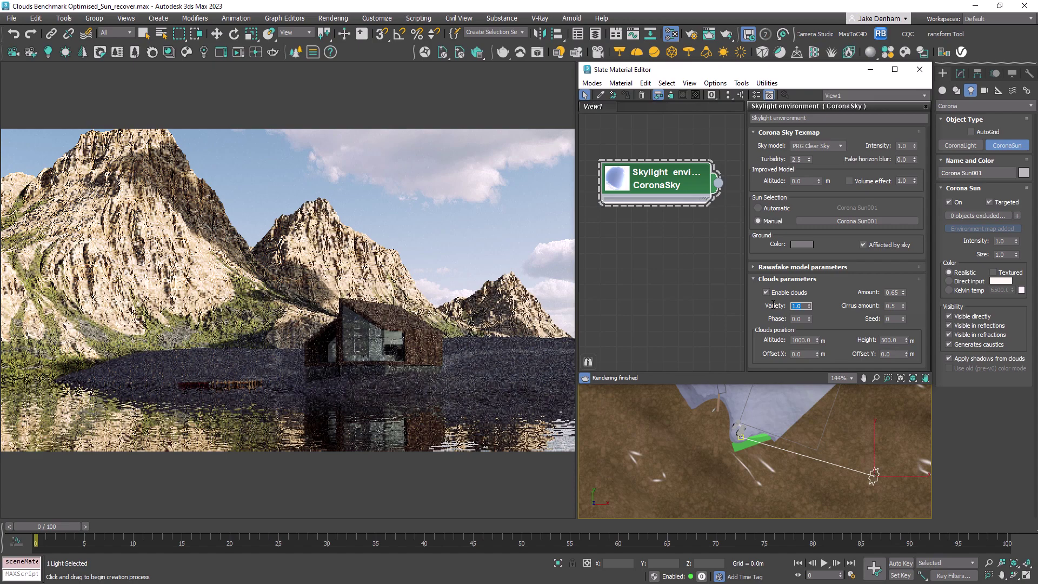
{"action": "left_click", "coordinate": [896, 306]}
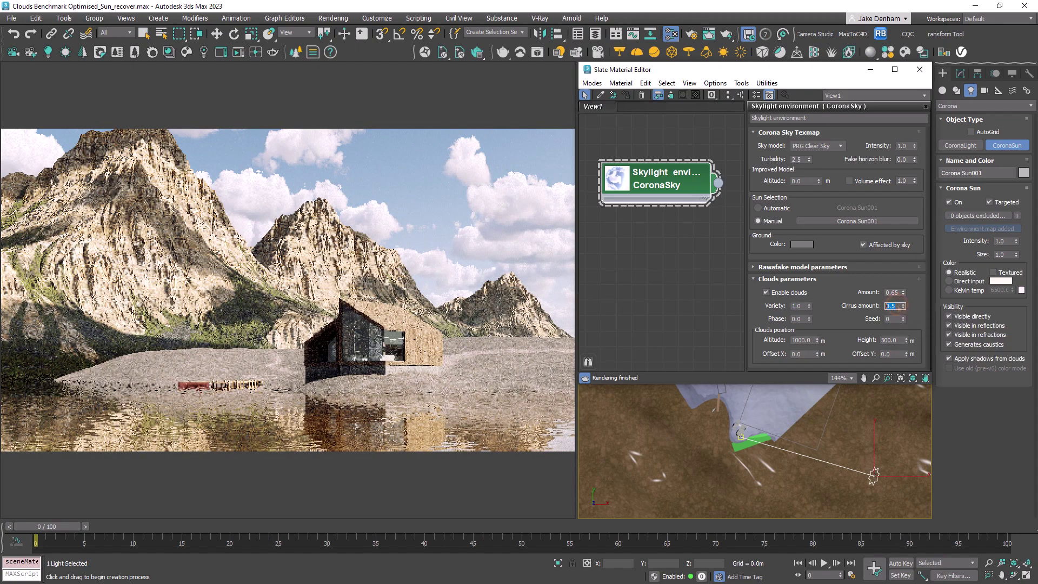
{"action": "type", "text": "1"}
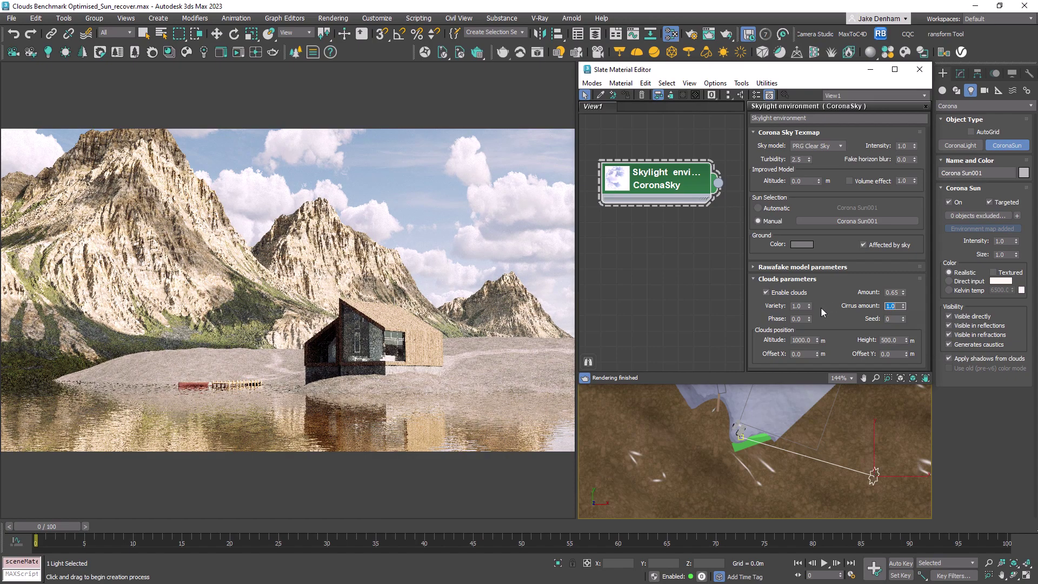
Set the clouds' altitude to 1500 m.
{"action": "double_click", "coordinate": [804, 318]}
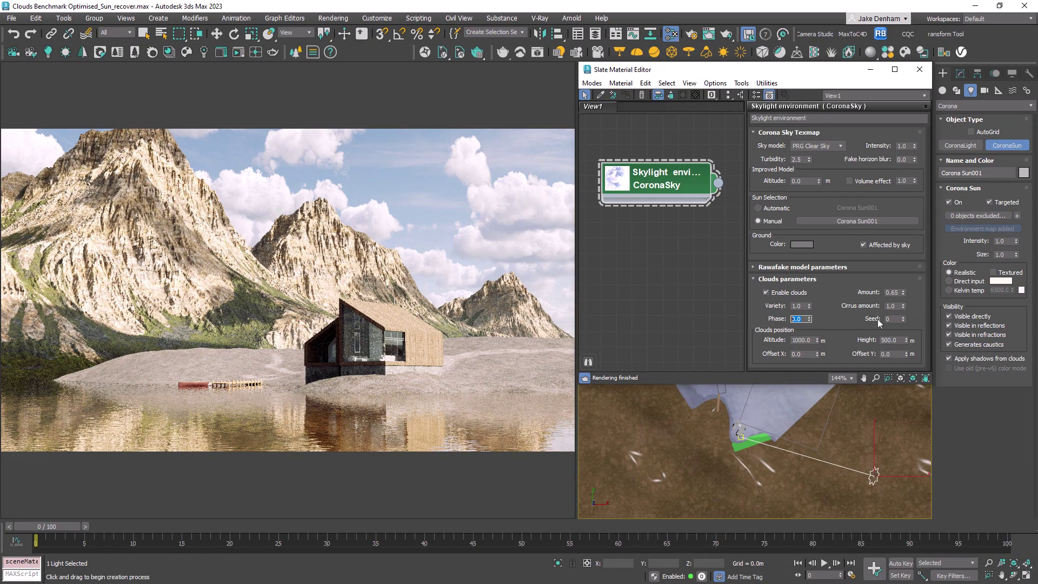
{"action": "left_click_drag", "start_coordinate": [893, 319], "coordinate": [880, 319]}
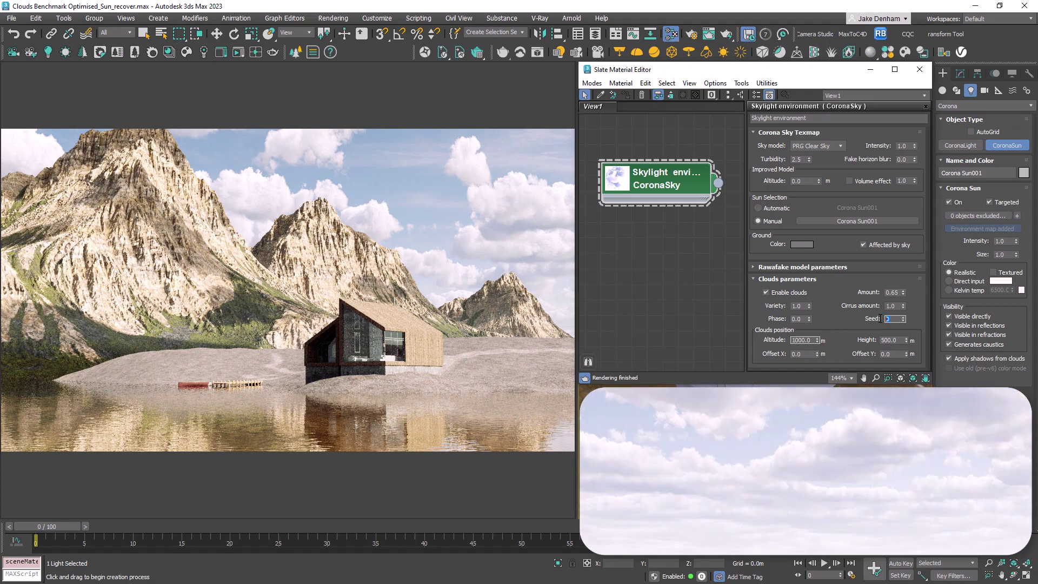
{"action": "left_click", "coordinate": [867, 320]}
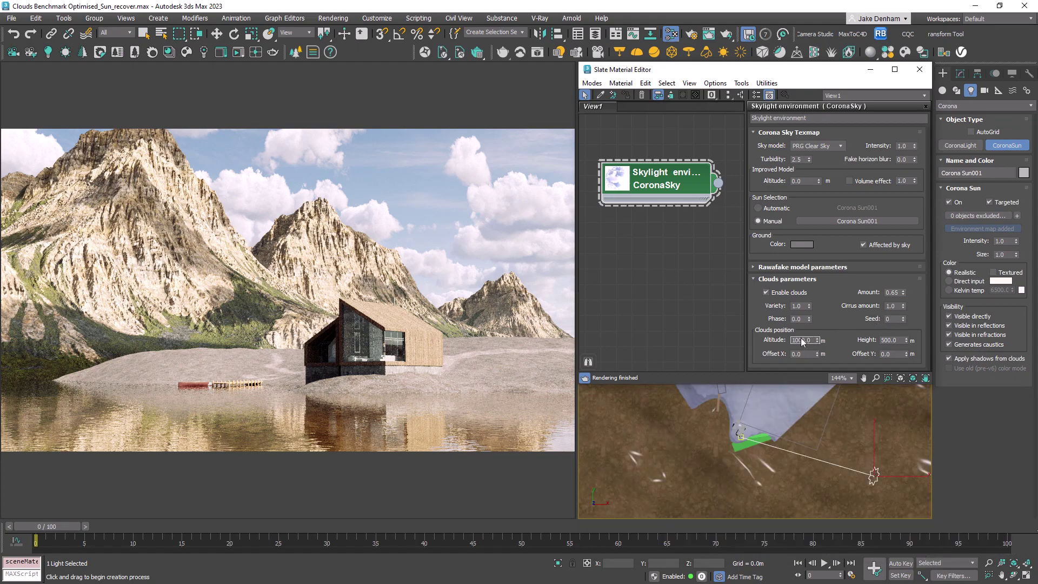
{"action": "left_click", "coordinate": [798, 341]}
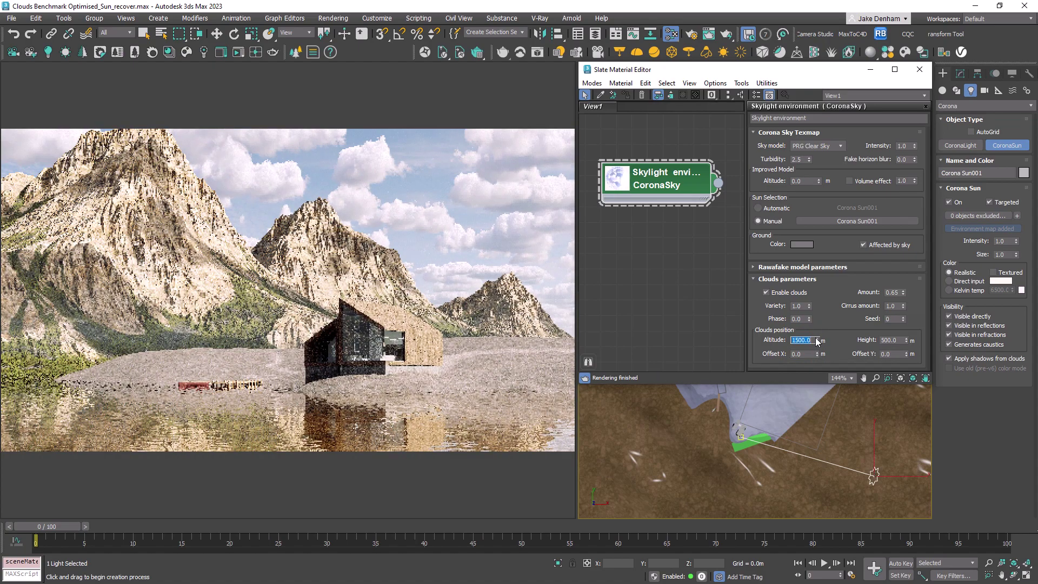
Try an altitude of 2000 m for the improved sky model and reset it to 0.
{"action": "left_click_drag", "start_coordinate": [808, 182], "coordinate": [782, 182]}
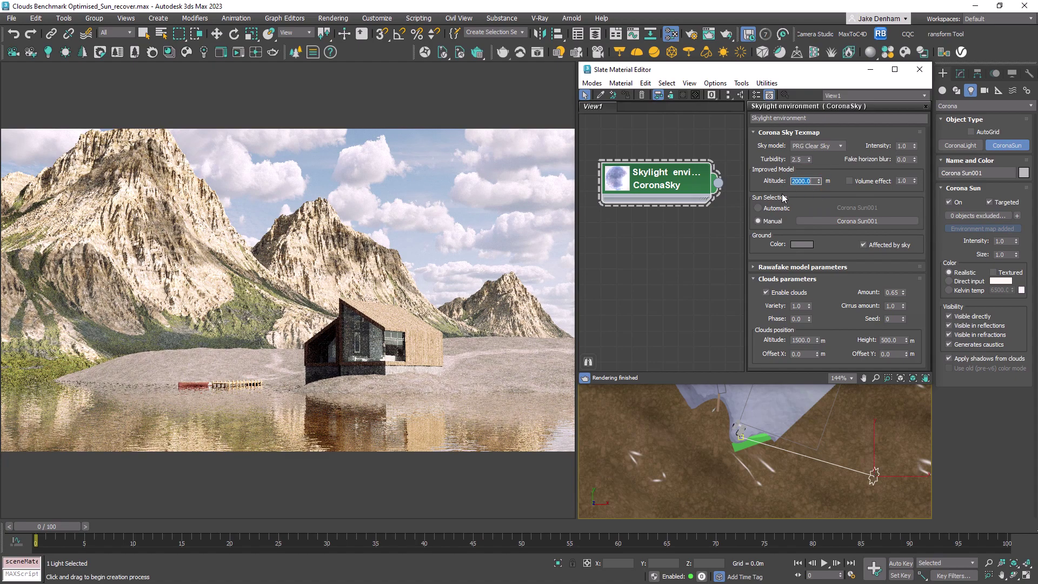
{"action": "right_click", "coordinate": [819, 182]}
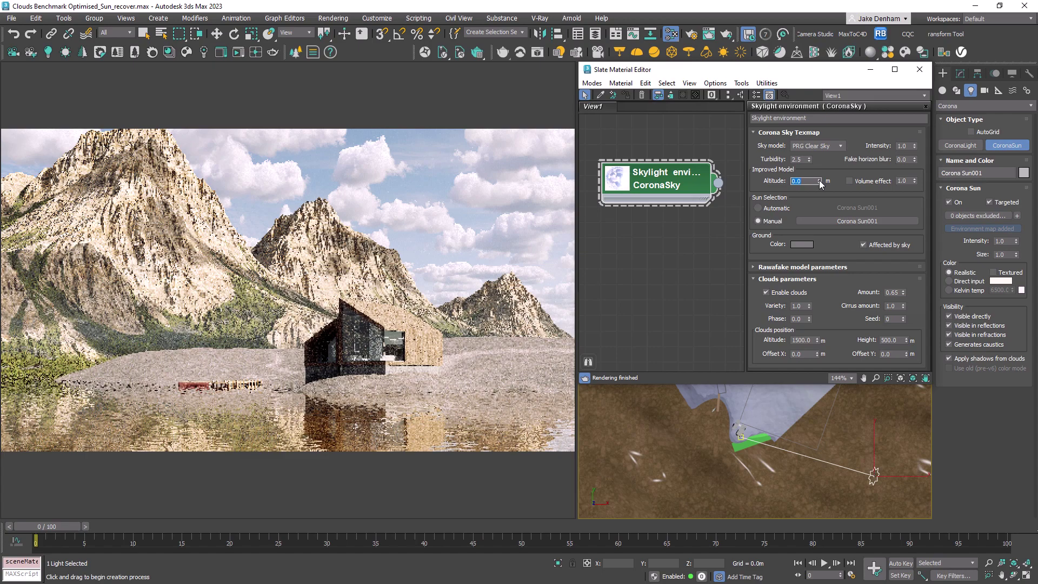
Set the clouds' height to 200 m and their X offset to 1000 m.
{"action": "left_click", "coordinate": [890, 339]}
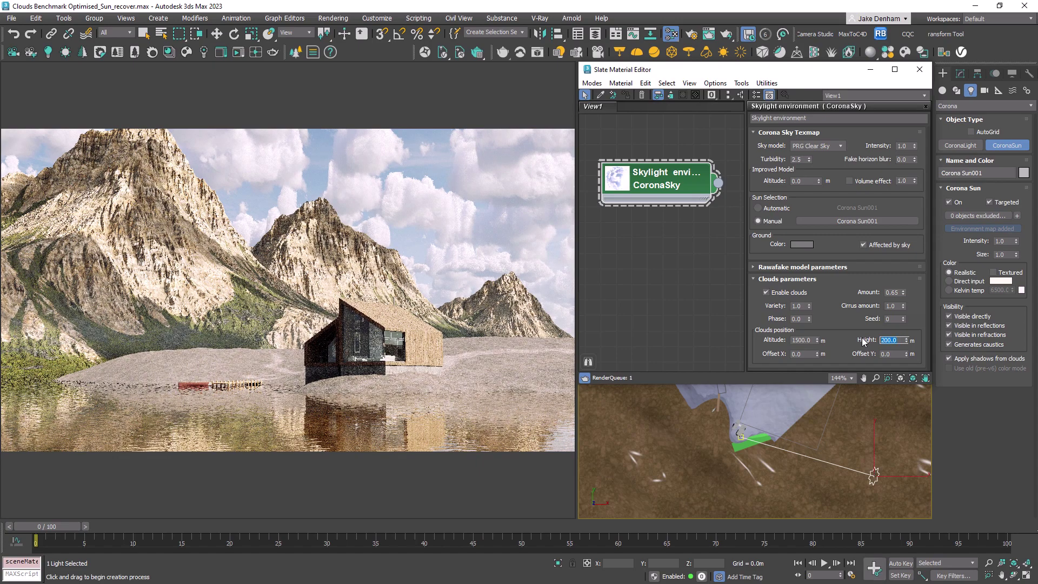
{"action": "key", "text": "Tab"}
{"action": "type", "text": "1000"}
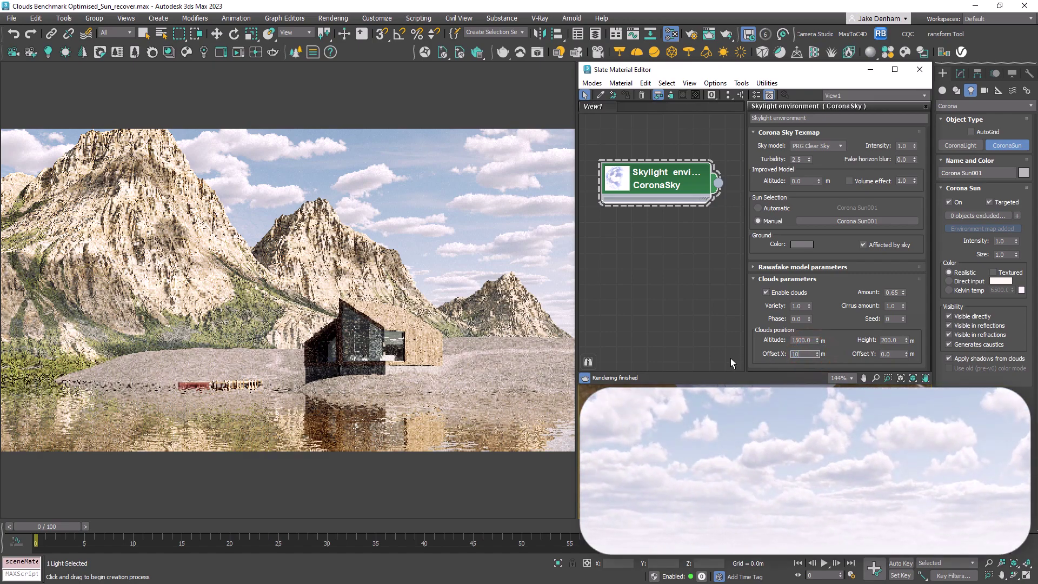
{"action": "key", "text": "Return"}
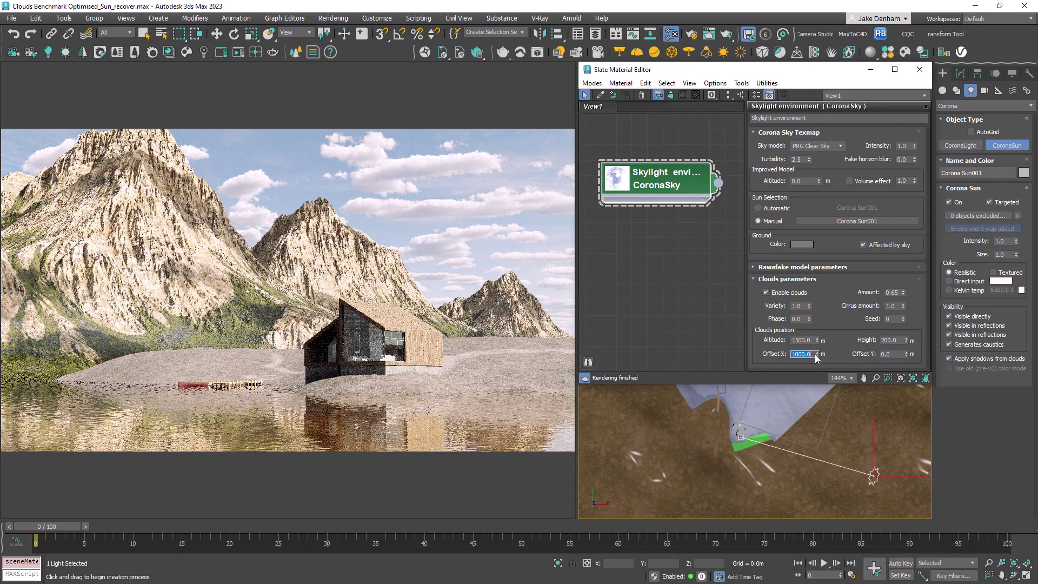
Enable contrails with a plane count of 47 and a strength of 1.0.
{"action": "left_click_drag", "start_coordinate": [832, 356], "coordinate": [836, 269]}
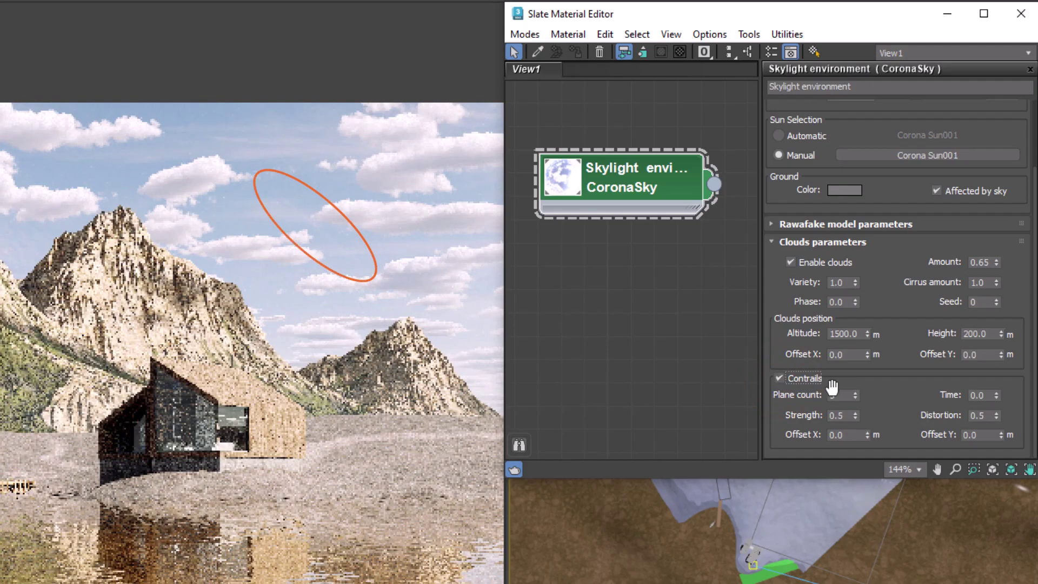
{"action": "left_click_drag", "start_coordinate": [855, 394], "coordinate": [858, 362]}
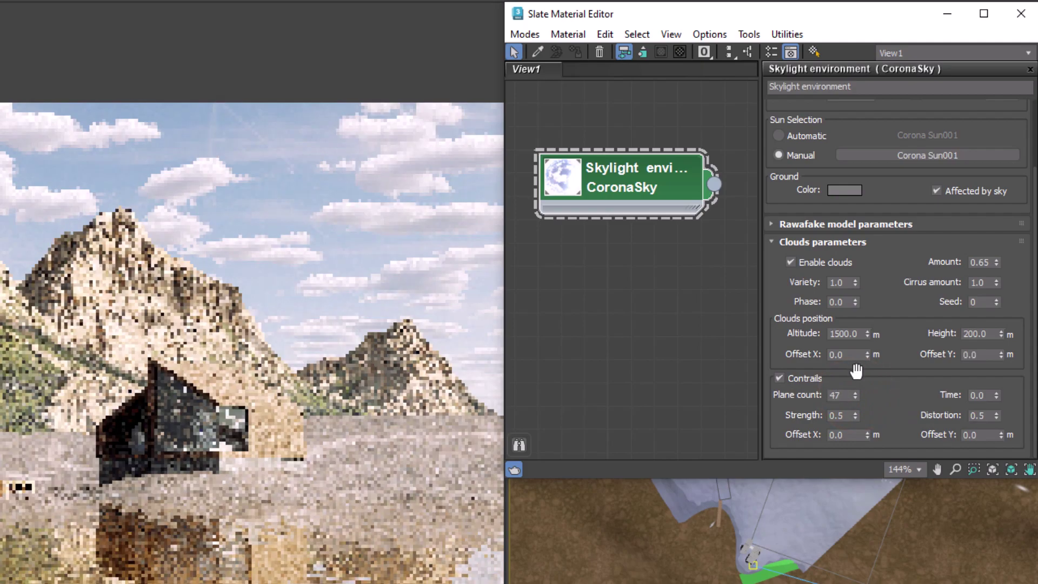
{"action": "left_click", "coordinate": [839, 415]}
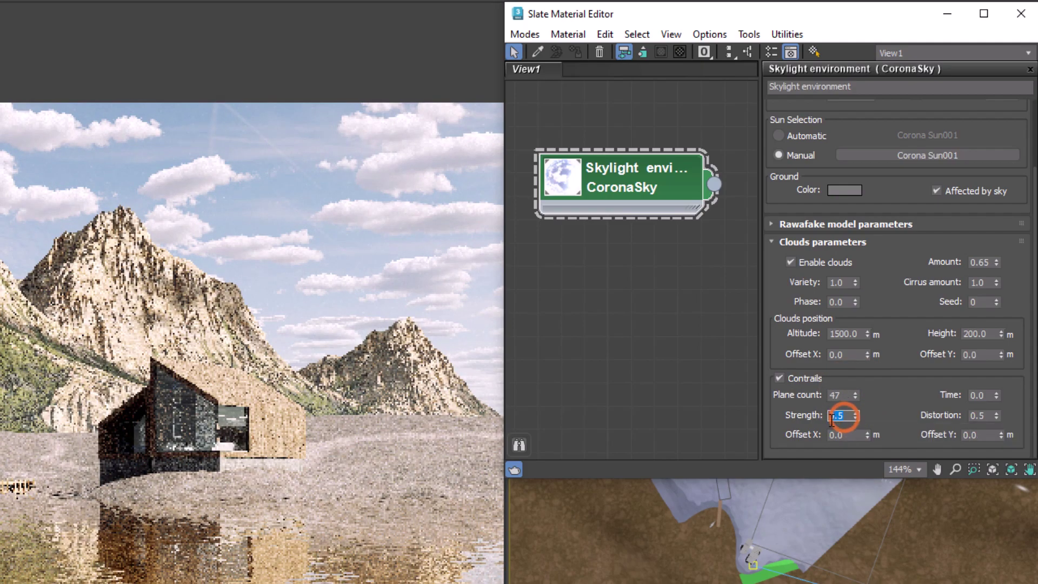
{"action": "type", "text": "1"}
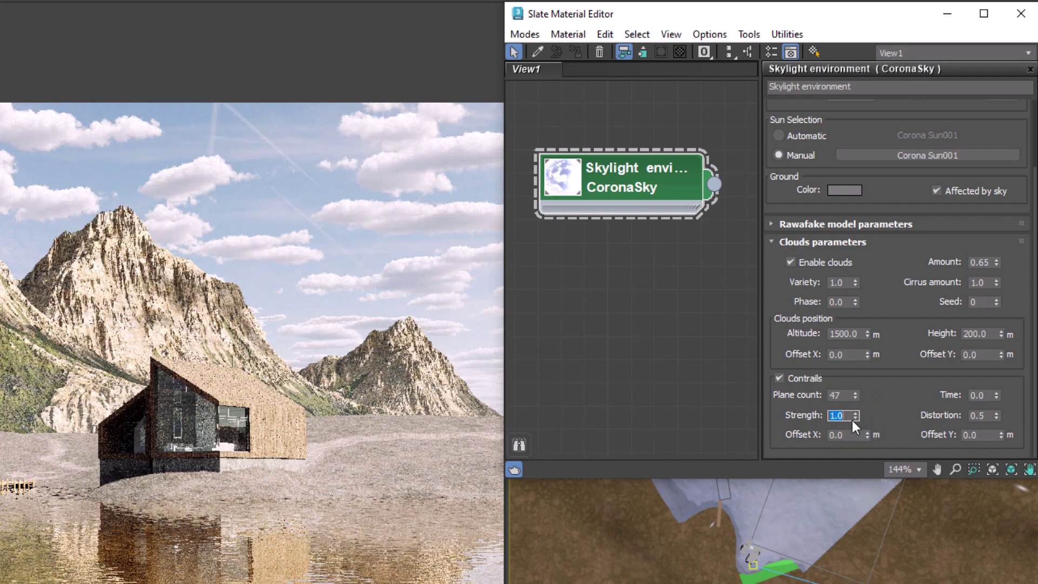
Set the contrails' time and distortion to 1.0 and switch the contrails off.
{"action": "left_click_drag", "start_coordinate": [986, 395], "coordinate": [931, 391]}
{"action": "type", "text": "1"}
{"action": "key", "text": "Return"}
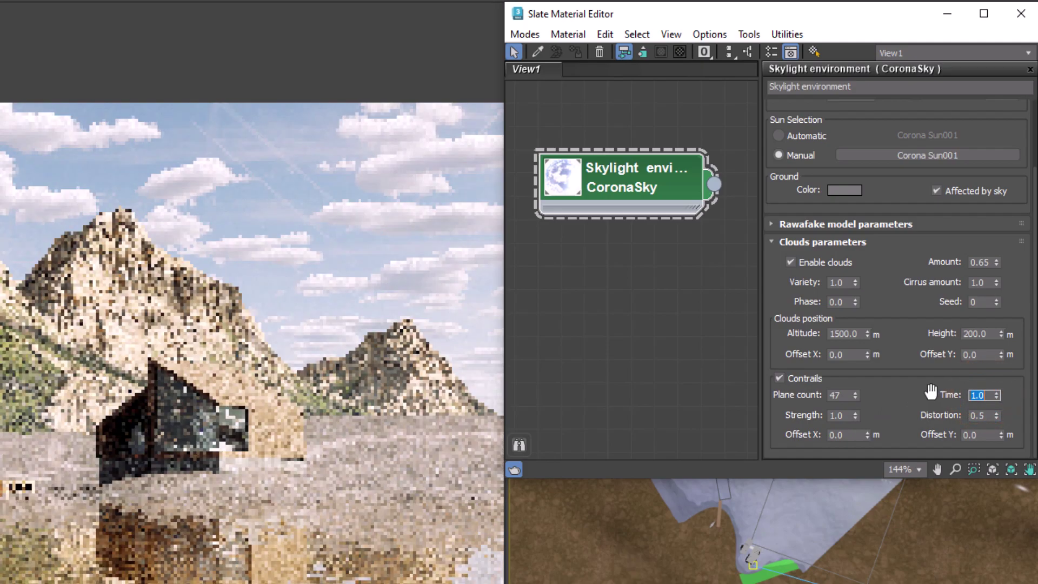
{"action": "left_click_drag", "start_coordinate": [998, 418], "coordinate": [999, 358]}
{"action": "left_click", "coordinate": [842, 434]}
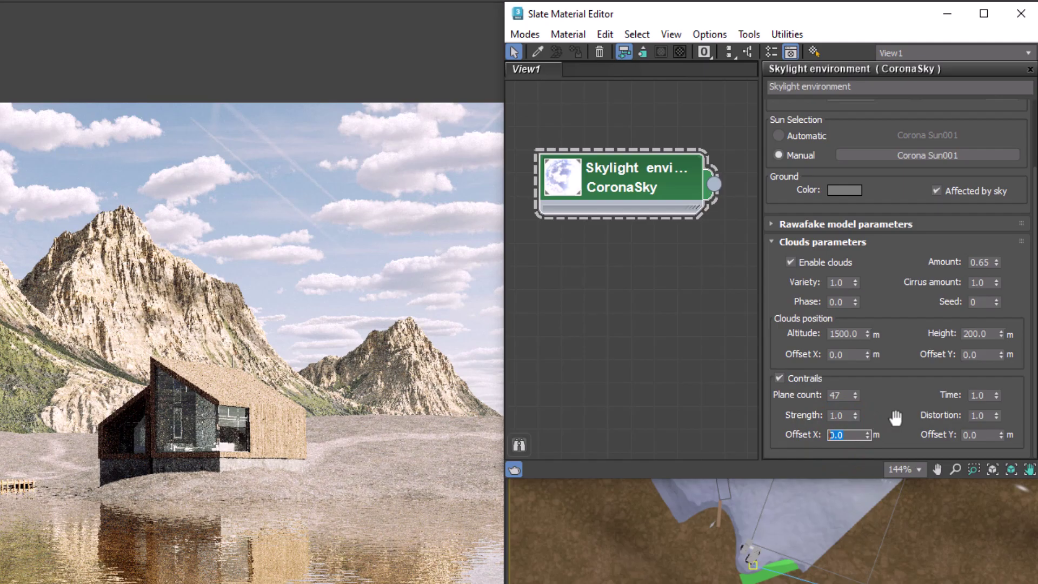
{"action": "left_click", "coordinate": [780, 377]}
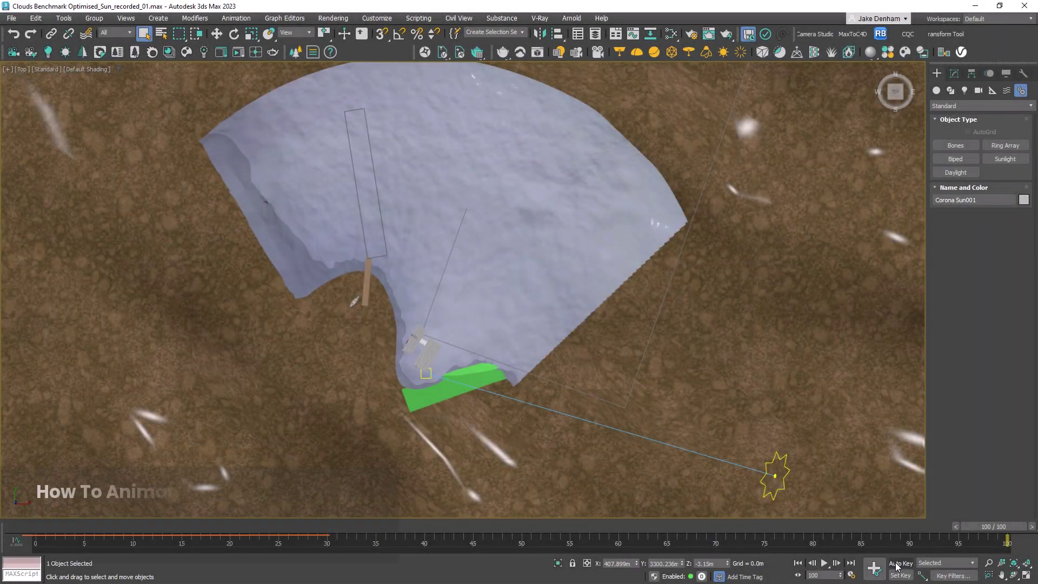
Animate the Corona Sun with Auto Key by moving it across to the island's opposite side at frame 100, and play the animation.
{"action": "left_click", "coordinate": [899, 562]}
{"action": "left_click", "coordinate": [787, 478]}
{"action": "left_click_drag", "start_coordinate": [787, 477], "coordinate": [275, 428]}
{"action": "left_click", "coordinate": [900, 562]}
{"action": "left_click", "coordinate": [823, 563]}
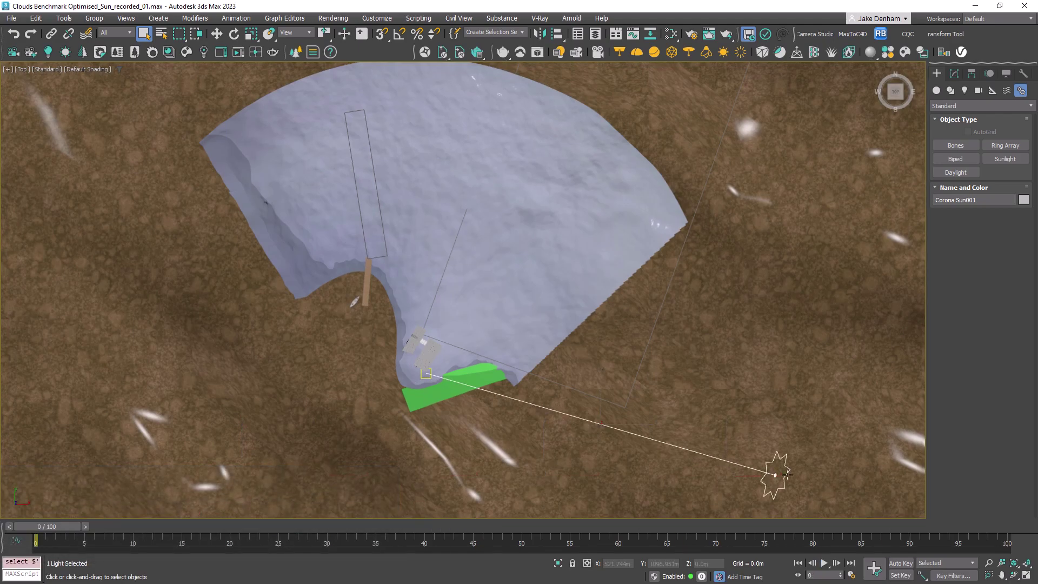
Replace the Corona Sun with a Daylight system over the island, orbital scale about 111 m, declining the exposure control change.
{"action": "key", "text": "Delete"}
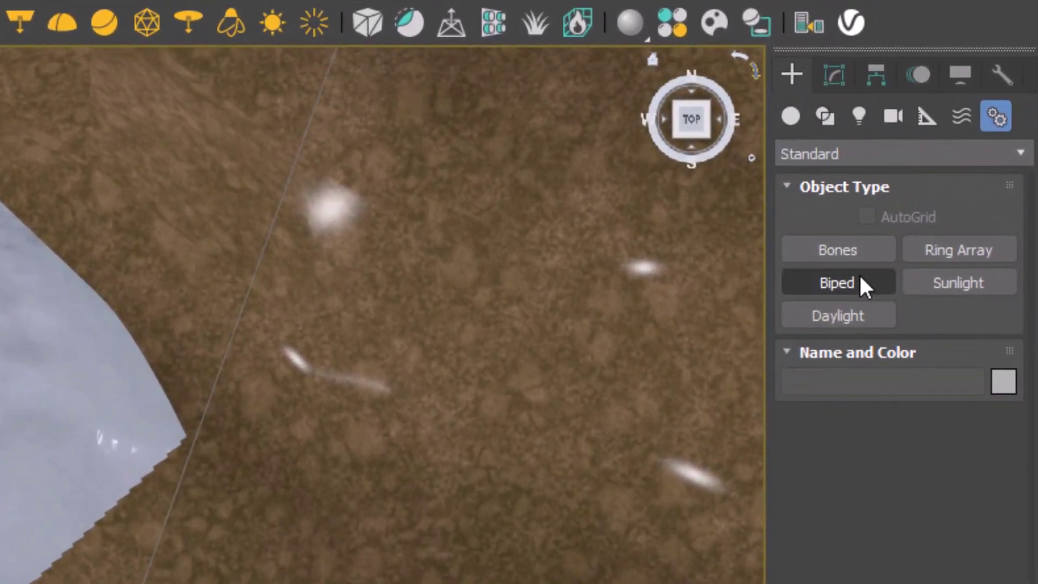
{"action": "left_click", "coordinate": [855, 317]}
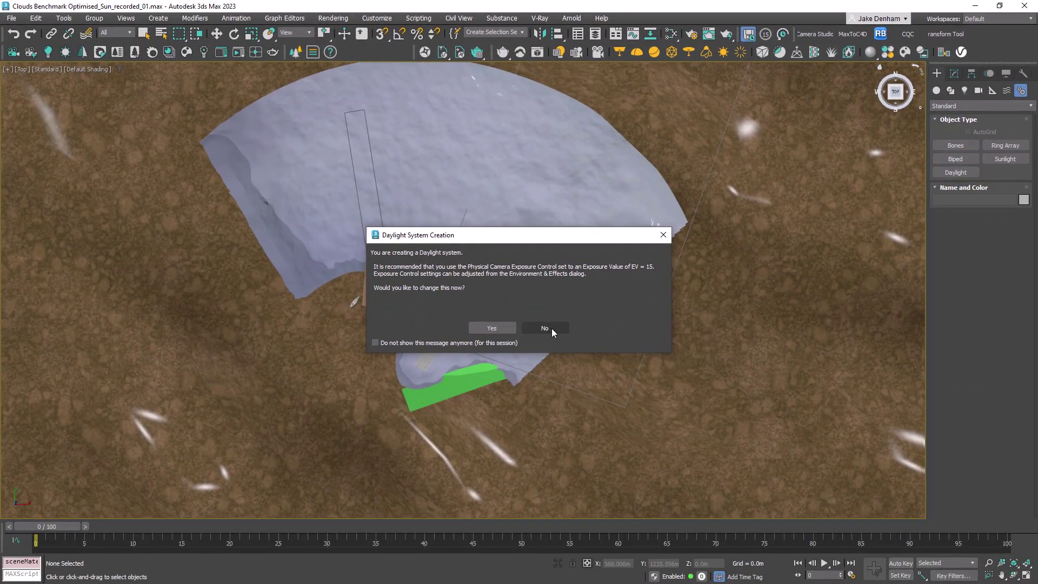
{"action": "left_click", "coordinate": [544, 328]}
{"action": "left_click_drag", "start_coordinate": [438, 220], "coordinate": [439, 224]}
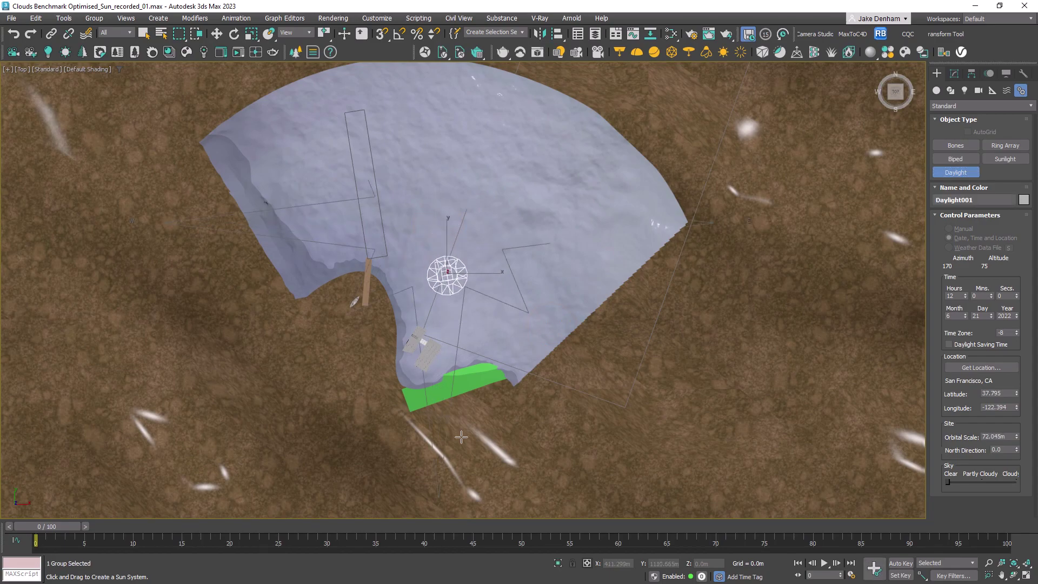
{"action": "left_click", "coordinate": [504, 550]}
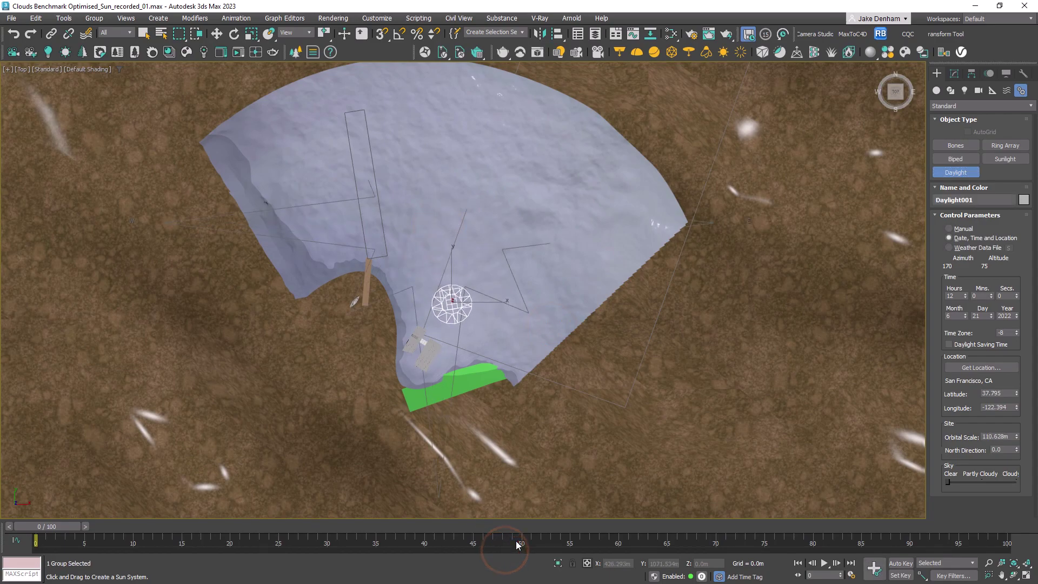
Set the Daylight system's sunlight type to CoronaSun and leave its skylight inactive.
{"action": "left_click", "coordinate": [953, 75]}
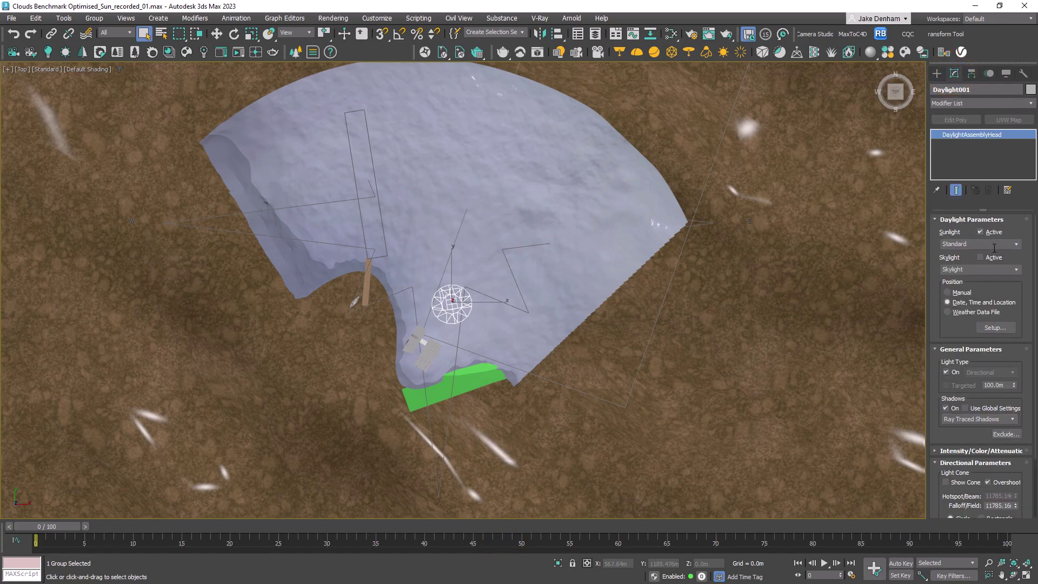
{"action": "left_click", "coordinate": [1016, 247]}
{"action": "left_click", "coordinate": [975, 263]}
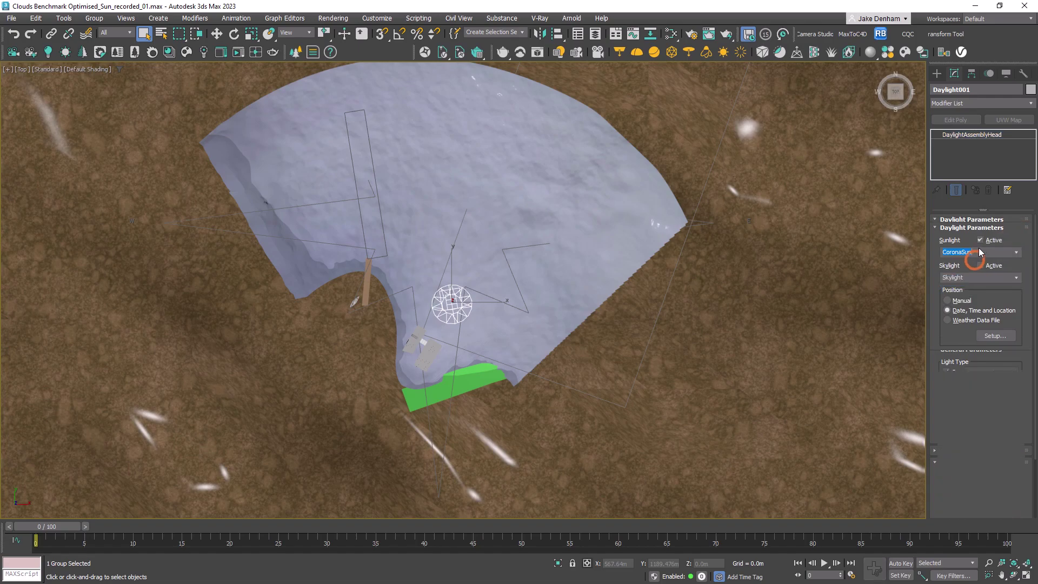
{"action": "left_click", "coordinate": [987, 261]}
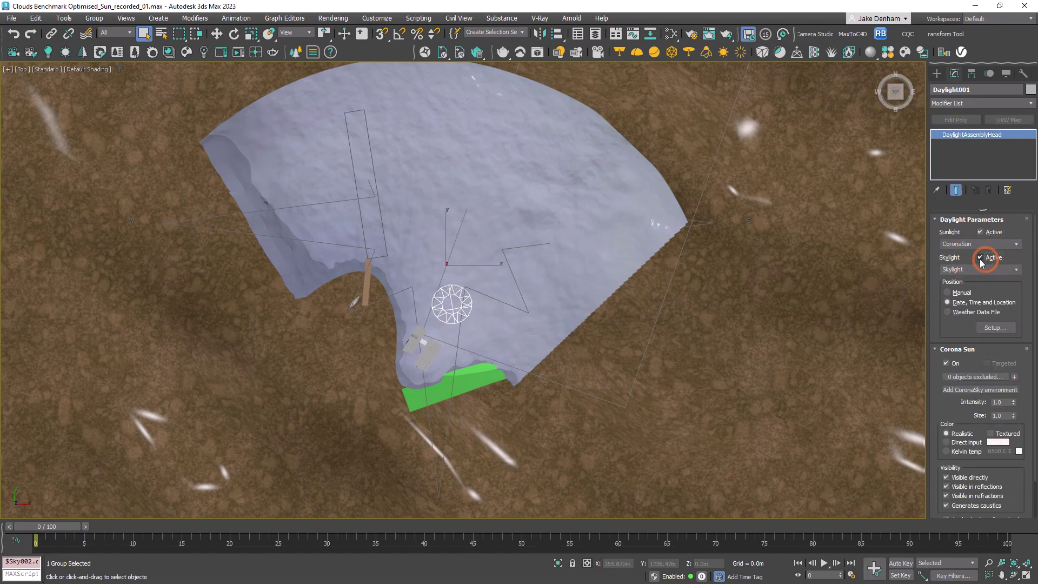
Add a CoronaSky environment in place of the existing environment map and open the Daylight system's position setup.
{"action": "left_click", "coordinate": [978, 390]}
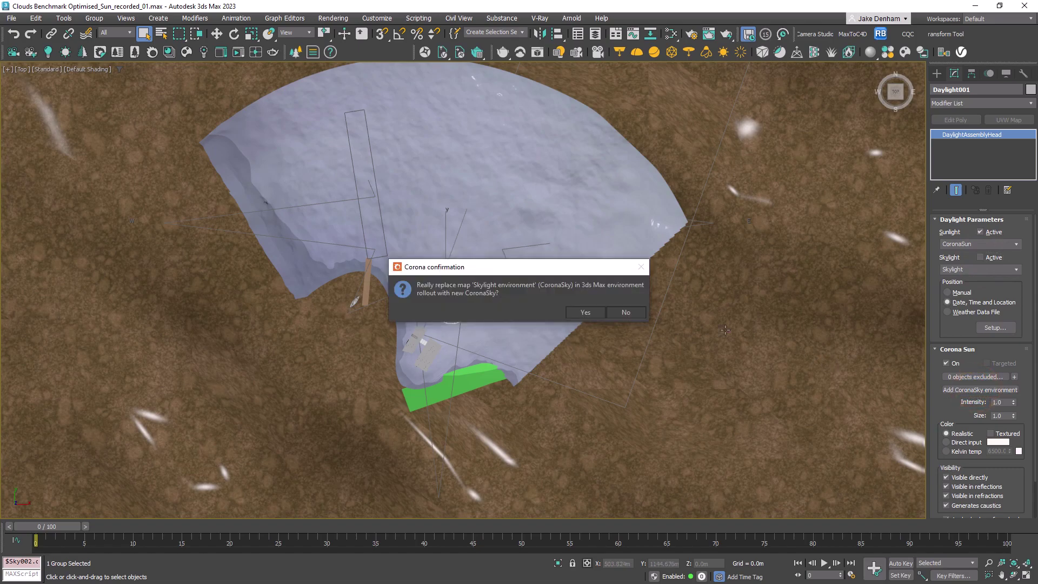
{"action": "left_click", "coordinate": [586, 312]}
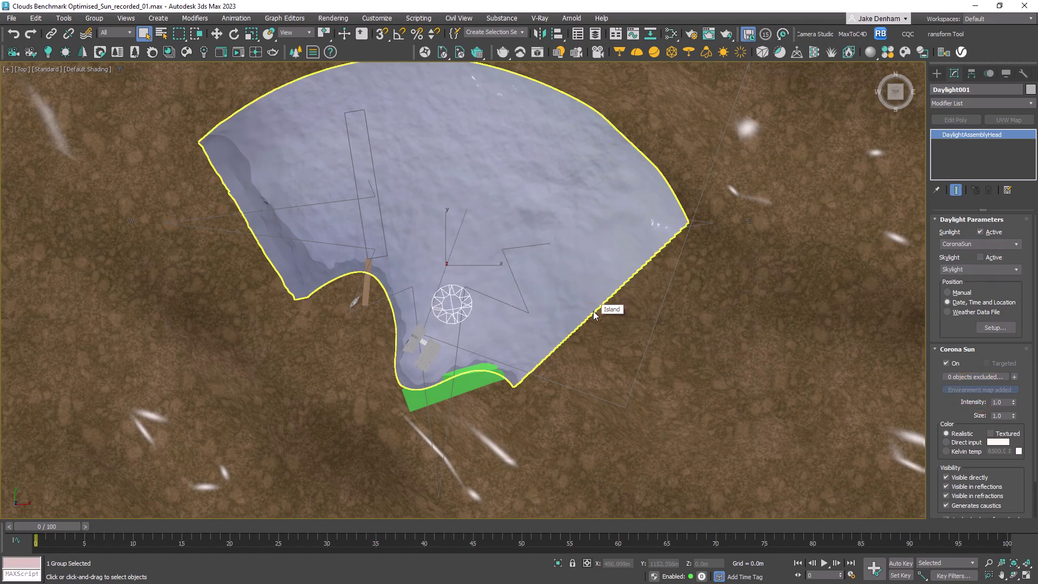
{"action": "left_click", "coordinate": [996, 327]}
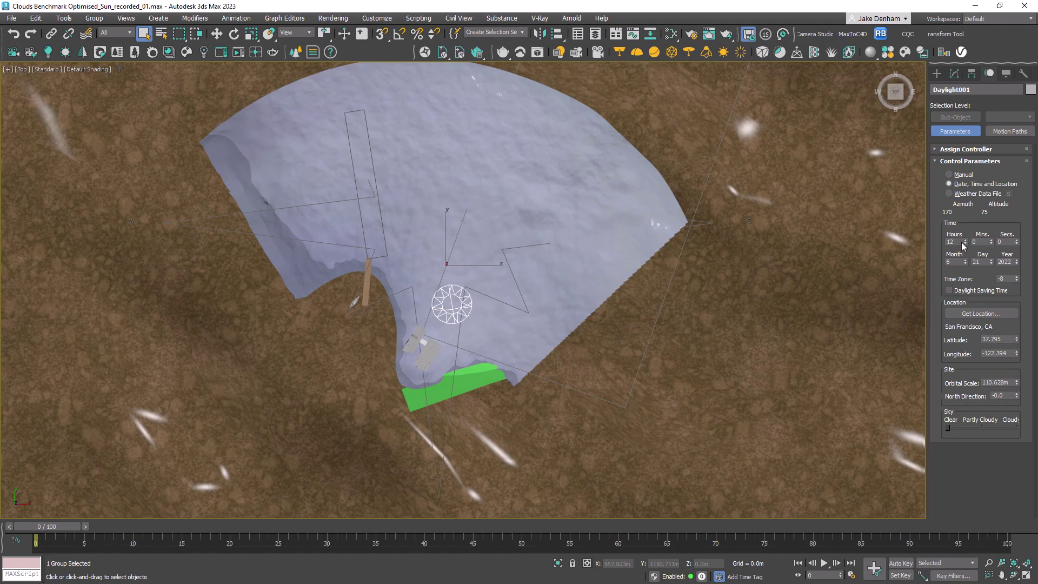
Set the Daylight system's hour to 4.
{"action": "left_click_drag", "start_coordinate": [962, 242], "coordinate": [935, 243]}
{"action": "type", "text": "4"}
{"action": "key", "text": "Return"}
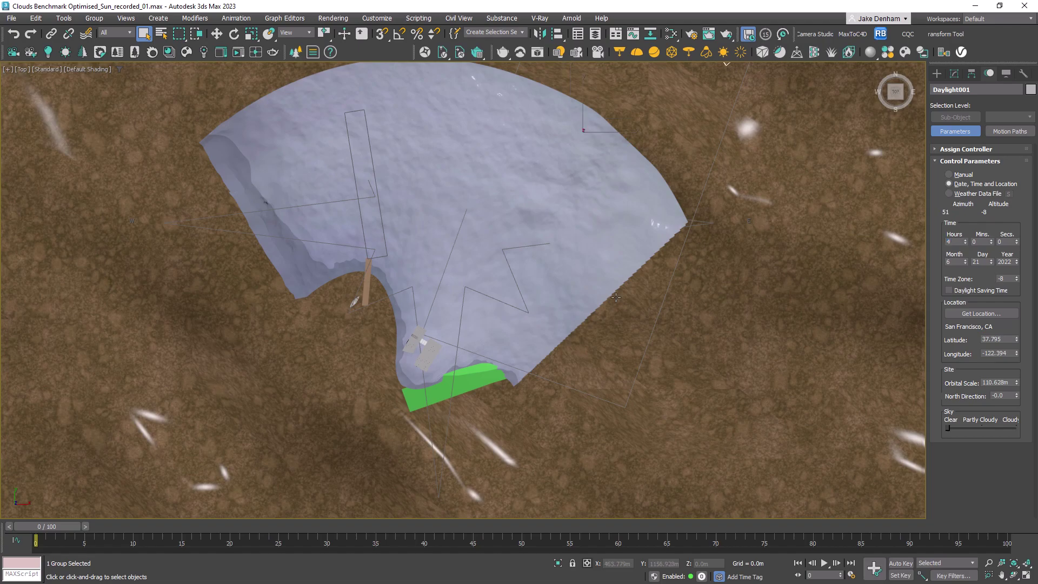
Rotate the Daylight compass with angle snap on so that the north direction is 250.
{"action": "scroll", "coordinate": [542, 280], "scroll_direction": "down", "scroll_amount": 3}
{"action": "left_click", "coordinate": [540, 279]}
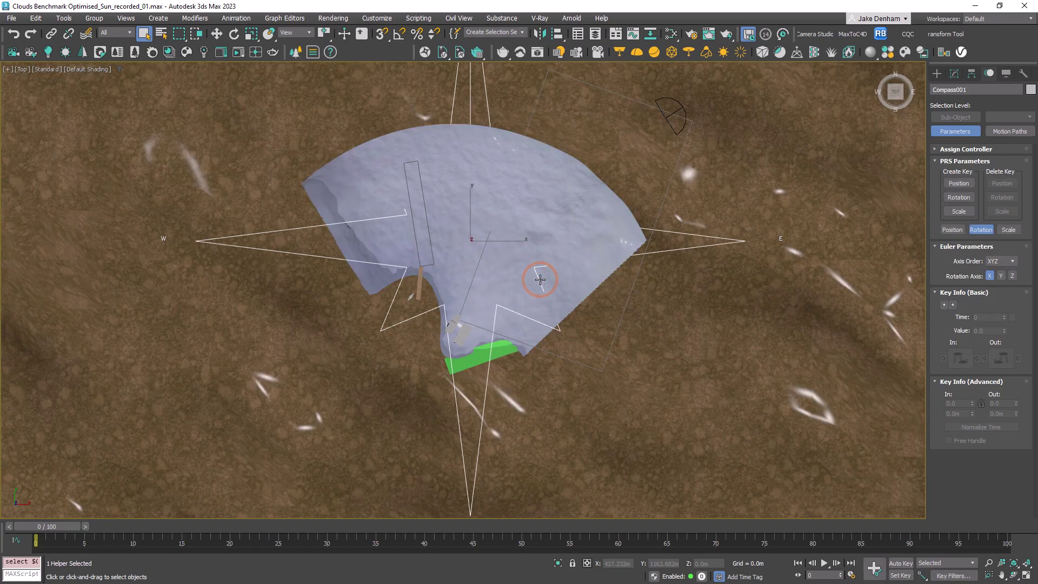
{"action": "right_click", "coordinate": [540, 279]}
{"action": "left_click", "coordinate": [557, 297]}
{"action": "key", "text": "a"}
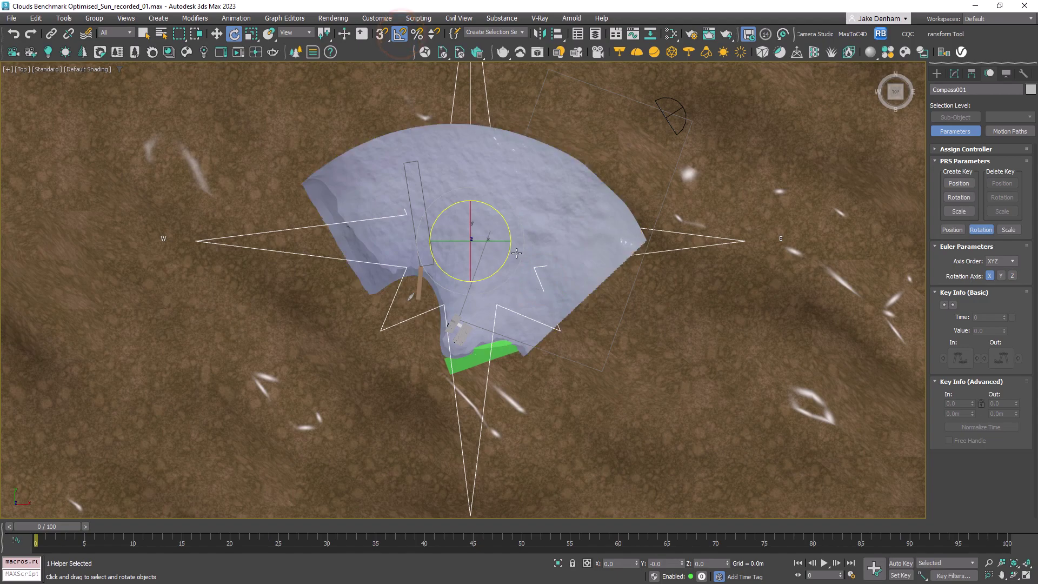
{"action": "left_click_drag", "start_coordinate": [528, 232], "coordinate": [475, 184]}
Set the Daylight system's location to Nice, France, and show the scene through Render_Camera.
{"action": "key", "text": "c"}
{"action": "double_click", "coordinate": [483, 233]}
{"action": "left_click", "coordinate": [526, 377]}
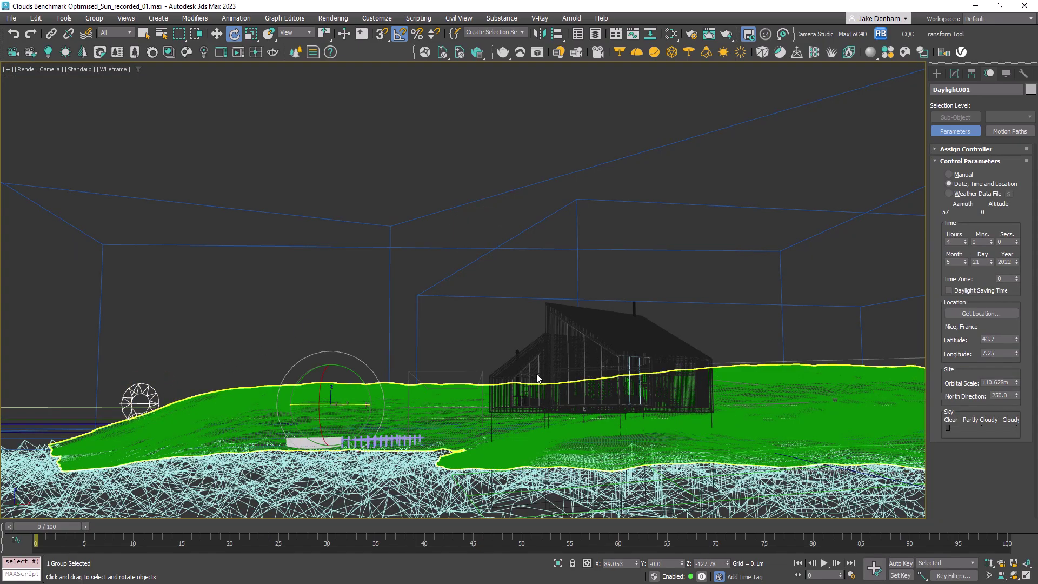
Raise the Daylight system's hour one step at a time to 8, following the sun's path in the camera view.
{"action": "left_click", "coordinate": [965, 240]}
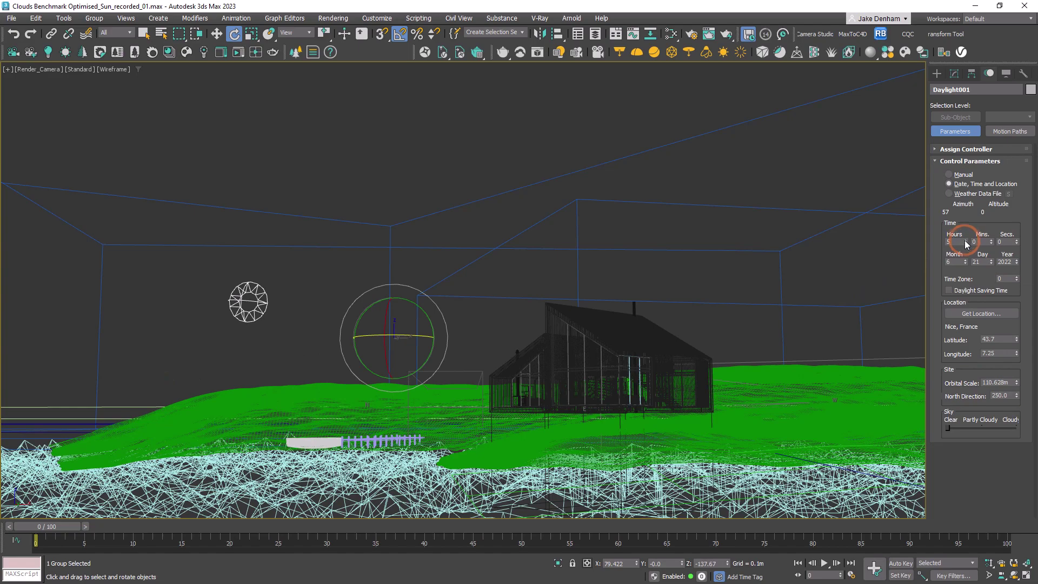
{"action": "left_click", "coordinate": [965, 240]}
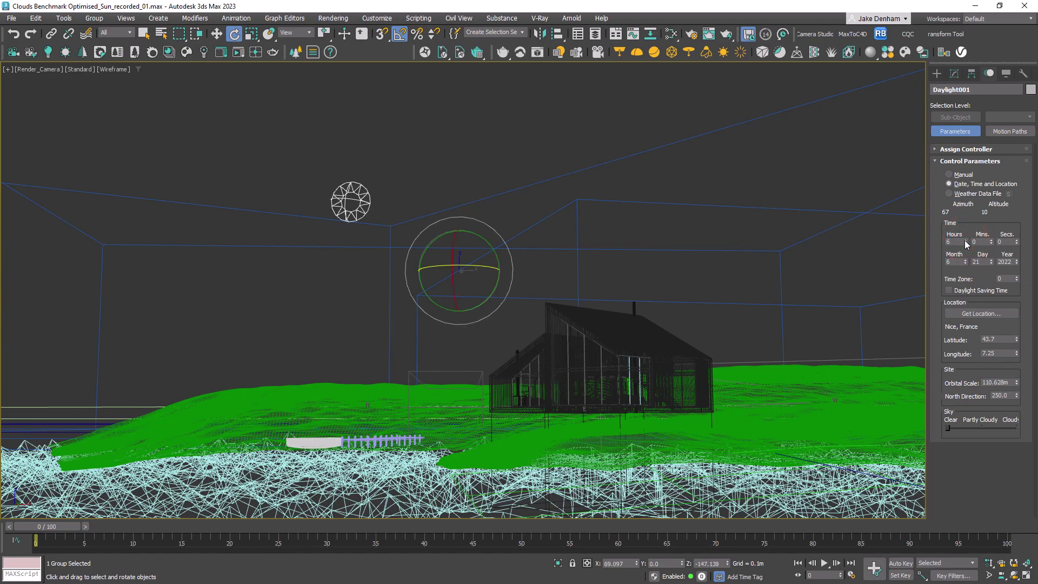
{"action": "left_click", "coordinate": [965, 240]}
{"action": "left_click", "coordinate": [965, 240]}
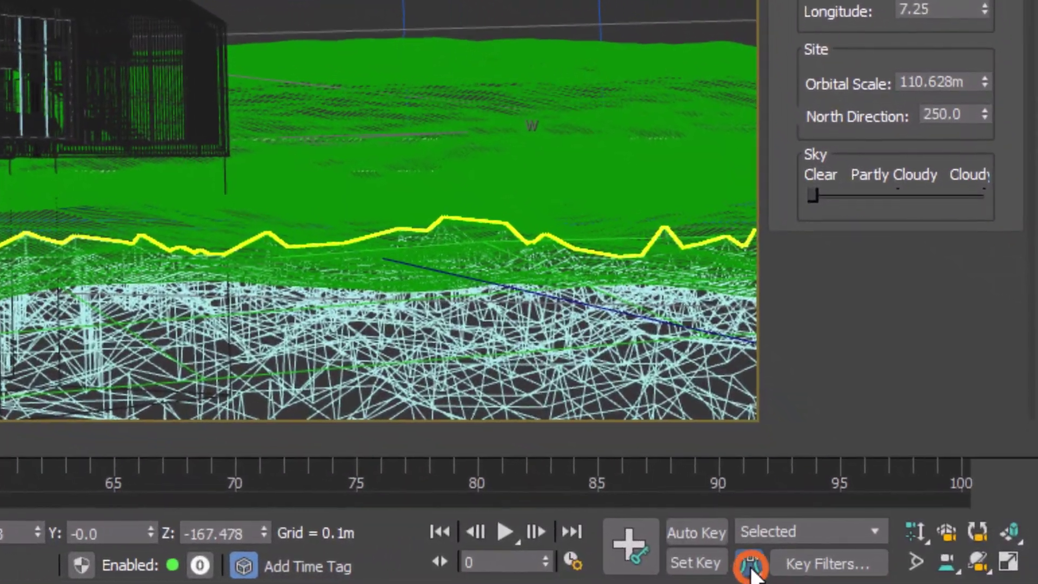
Change the default tangent type for new keys and extend the animation range to 150 frames.
{"action": "left_click_drag", "start_coordinate": [751, 564], "coordinate": [757, 383]}
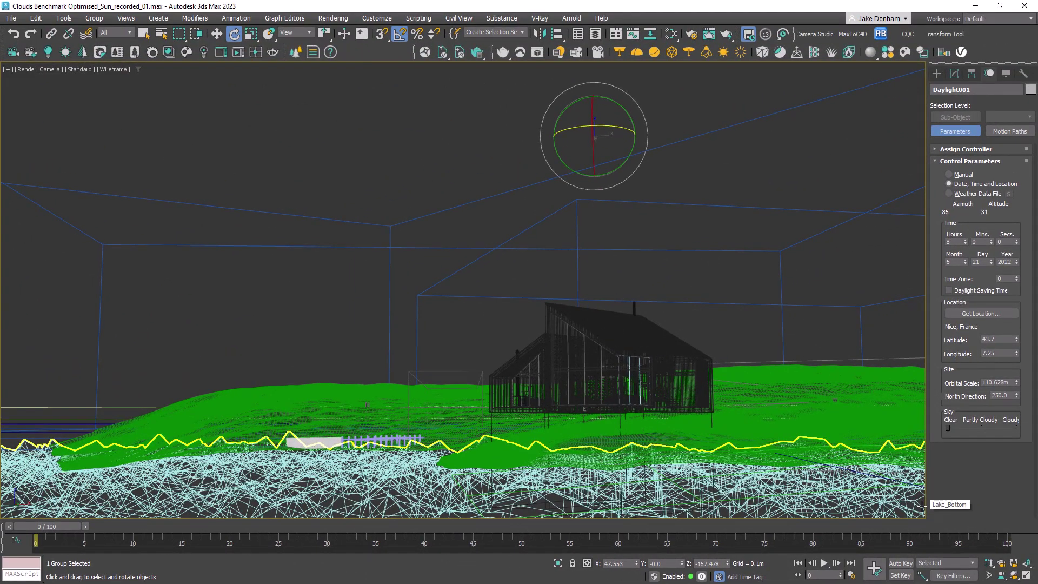
{"action": "left_click", "coordinate": [852, 574]}
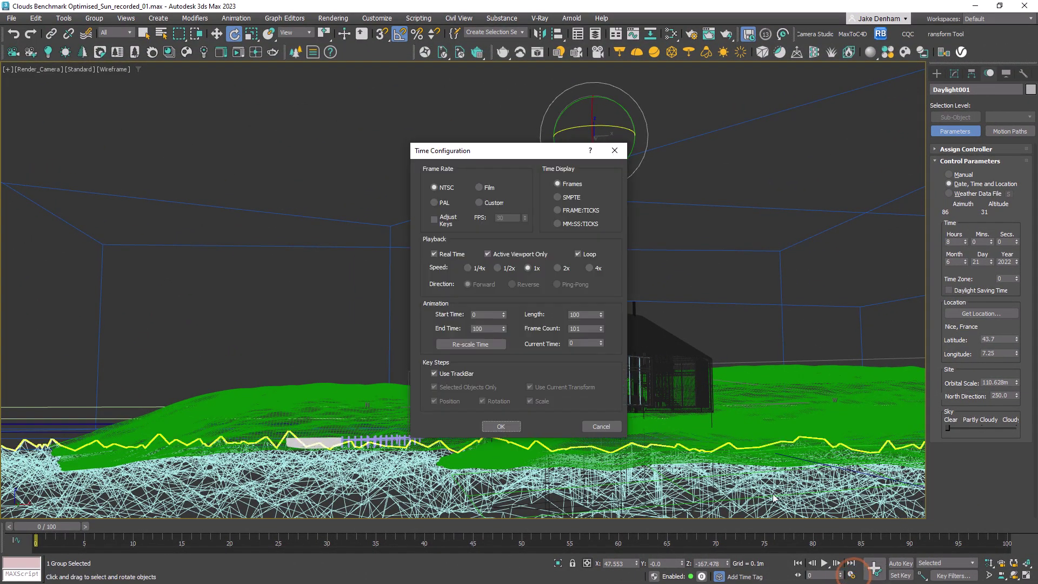
{"action": "left_click", "coordinate": [514, 426]}
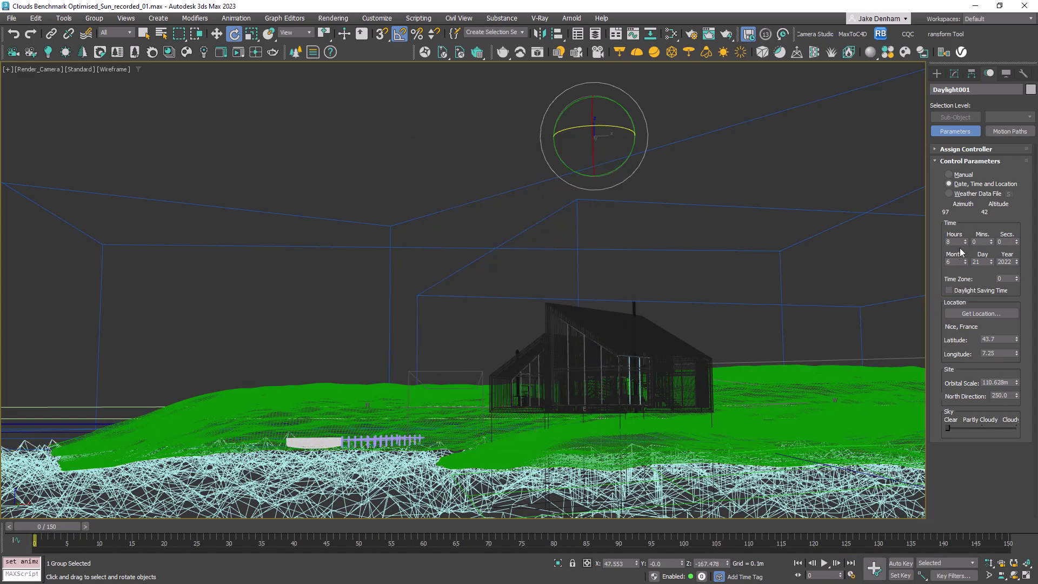
Set the Daylight hour to 11 at frame 0 and animate it to 13 at frame 150 with Auto Key.
{"action": "left_click", "coordinate": [965, 239]}
{"action": "left_click", "coordinate": [966, 239]}
{"action": "left_click", "coordinate": [966, 239]}
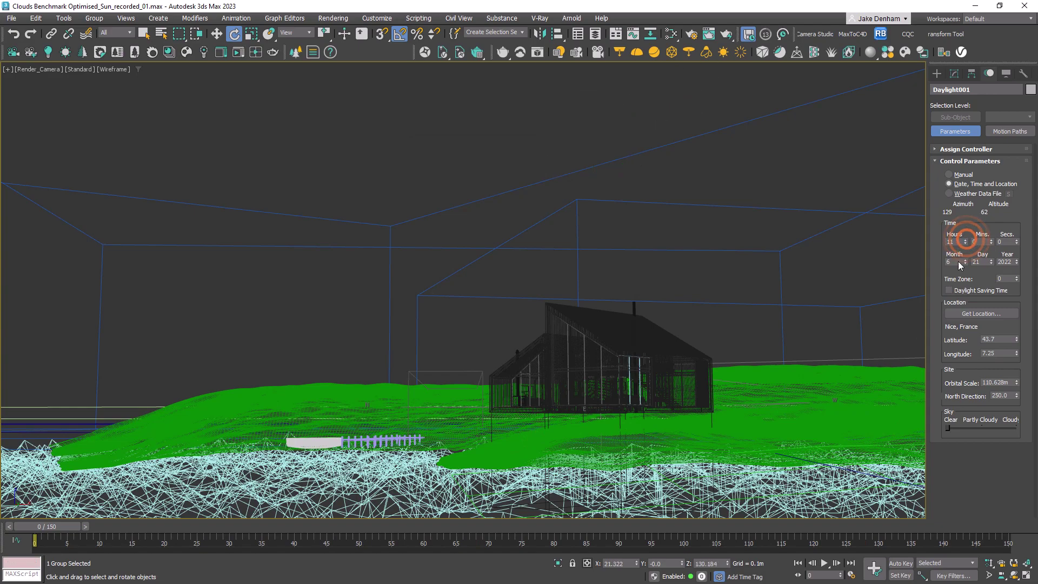
{"action": "left_click", "coordinate": [900, 563]}
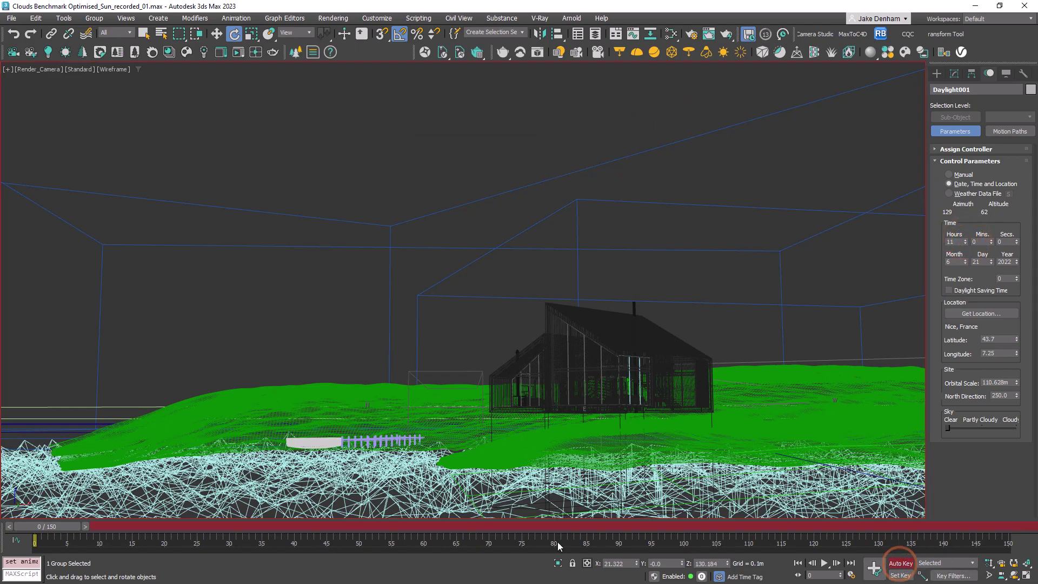
{"action": "left_click_drag", "start_coordinate": [56, 525], "coordinate": [1010, 515]}
{"action": "key", "text": "e"}
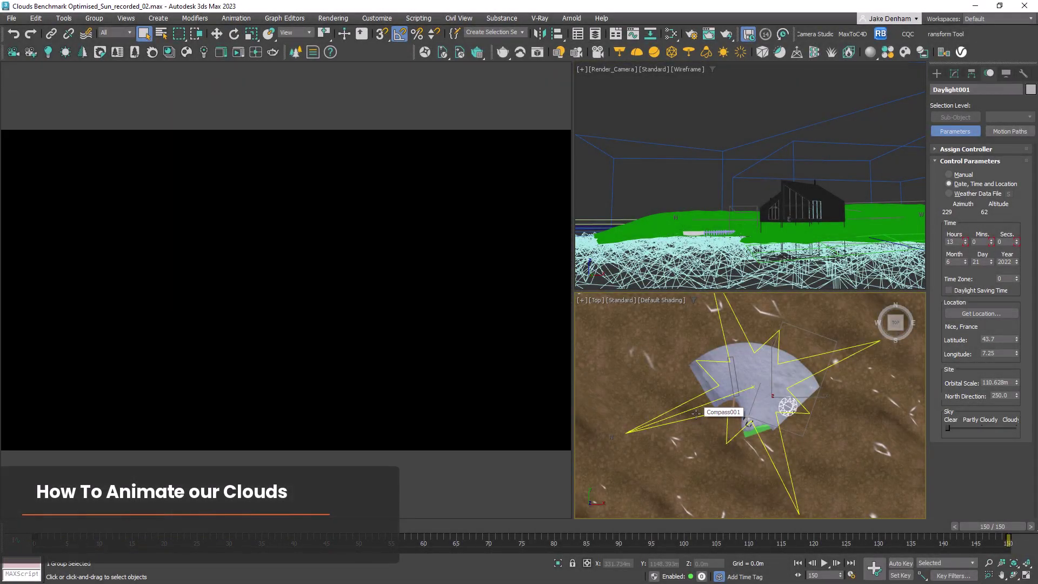
Bring the CoronaSky environment map into the Slate Material Editor as an instance and close the environment settings.
{"action": "key", "text": "m"}
{"action": "key", "text": "8"}
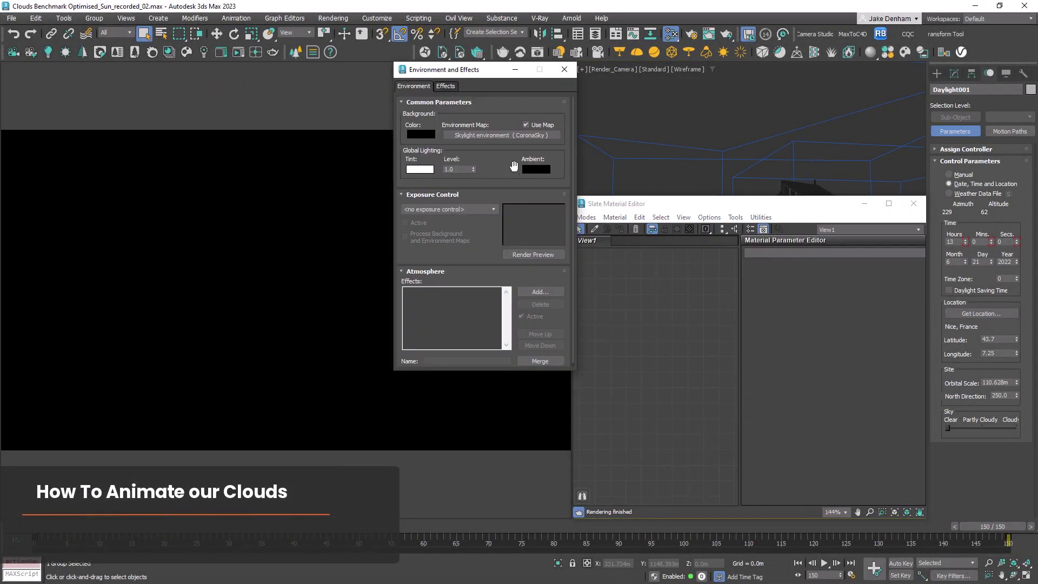
{"action": "left_click_drag", "start_coordinate": [504, 139], "coordinate": [652, 338]}
{"action": "left_click", "coordinate": [725, 394]}
{"action": "left_click", "coordinate": [564, 69]}
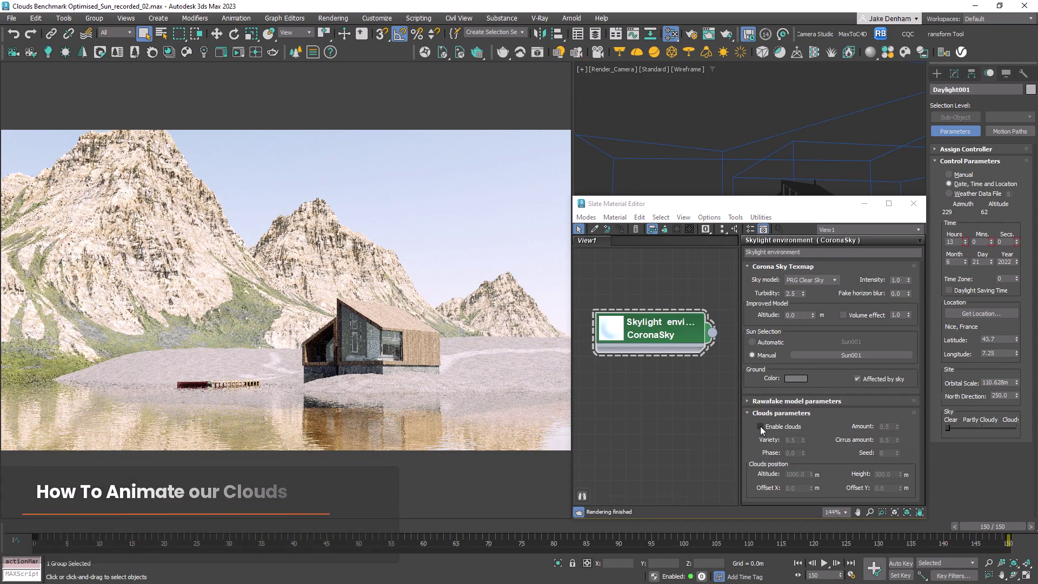
Enable clouds in the CoronaSky map and set their amount to 0.75.
{"action": "left_click", "coordinate": [760, 427]}
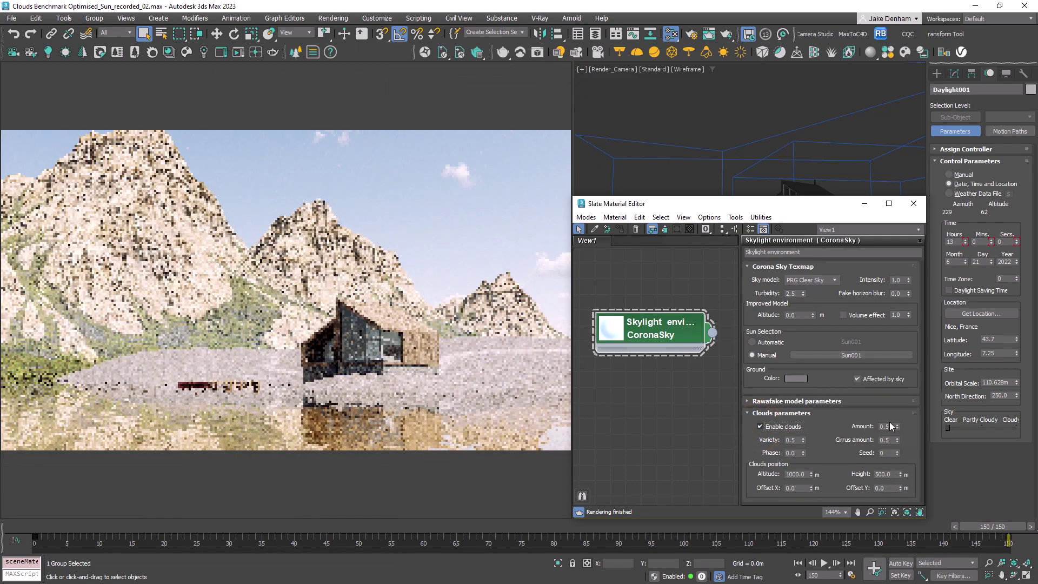
{"action": "double_click", "coordinate": [886, 427]}
{"action": "type", "text": "0.75"}
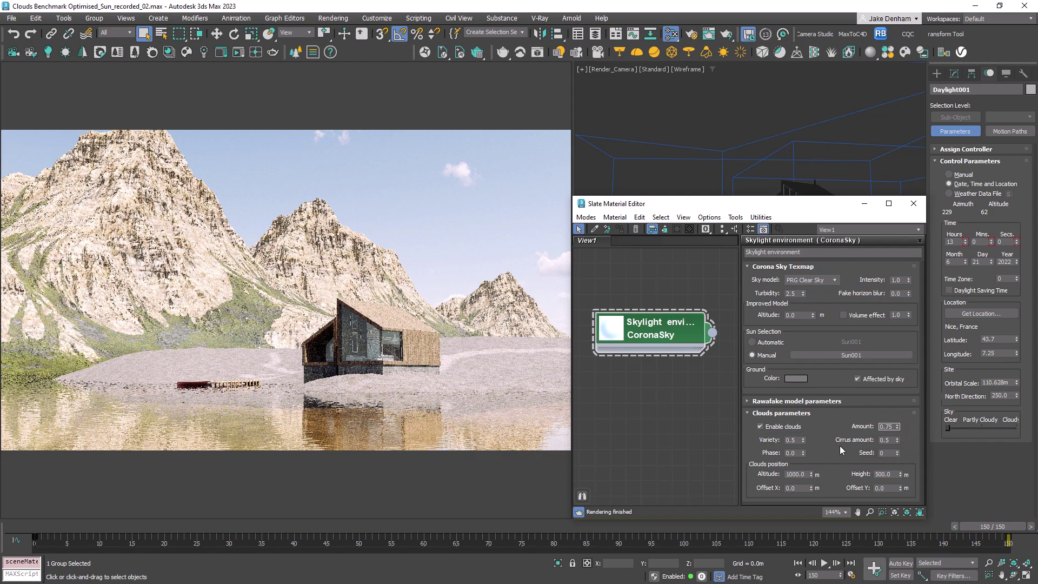
Check the Y axis direction in the Top view, try a cloud Offset Y of -500 m and reset it to 0.
{"action": "double_click", "coordinate": [884, 488]}
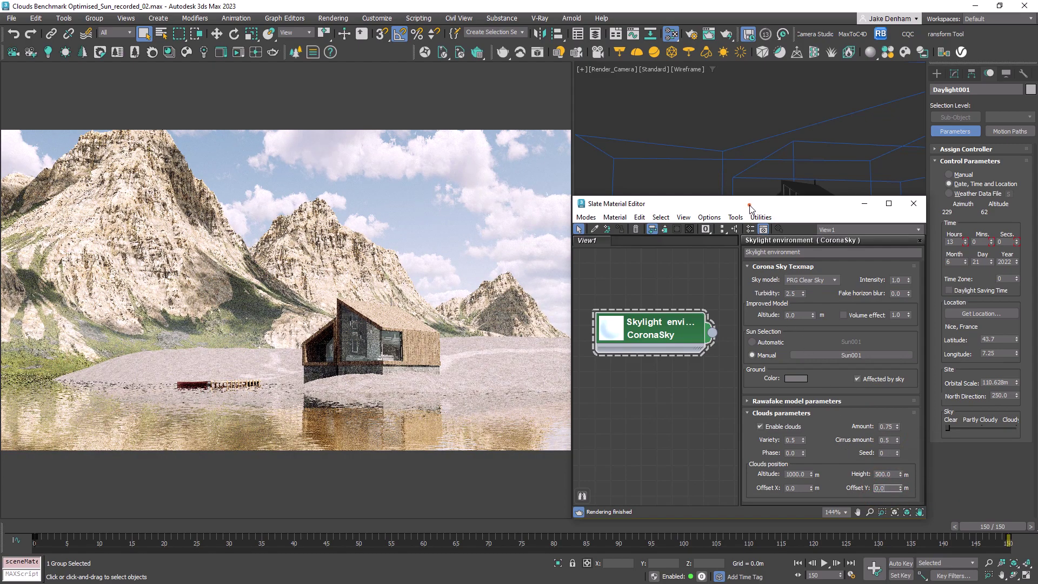
{"action": "left_click_drag", "start_coordinate": [749, 208], "coordinate": [741, 134]}
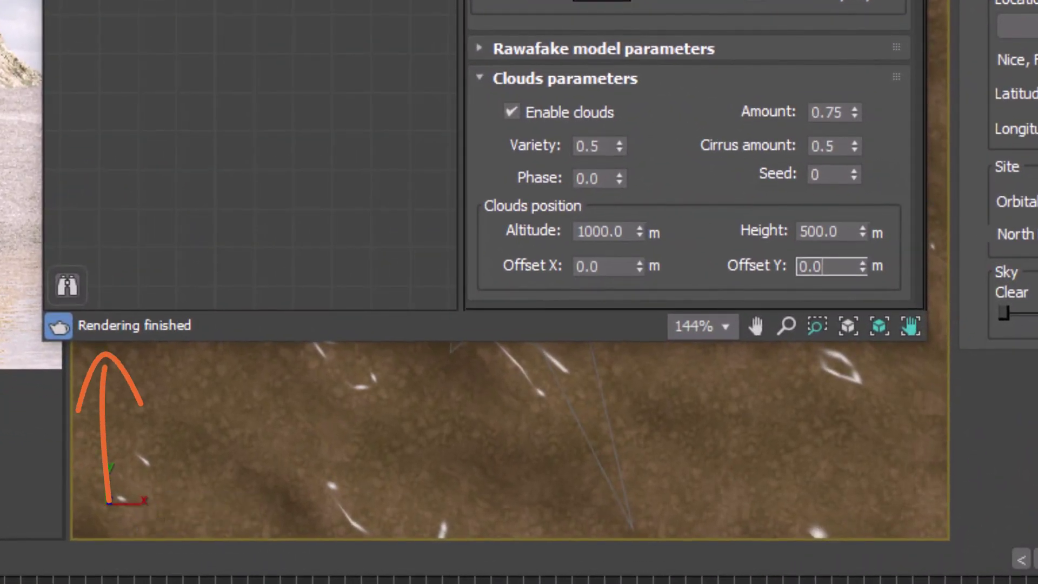
{"action": "left_click_drag", "start_coordinate": [750, 1], "coordinate": [104, 0]}
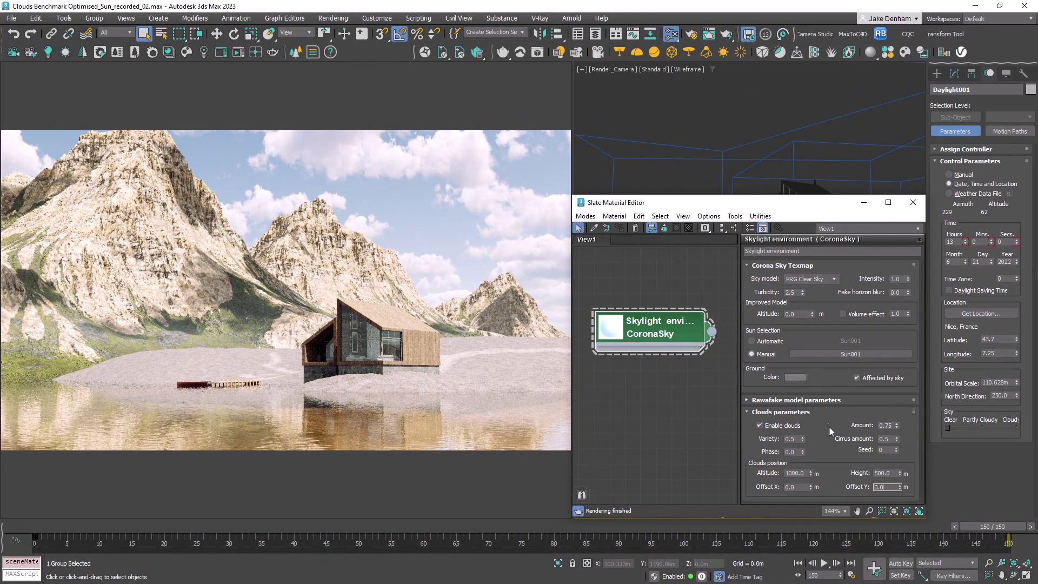
{"action": "double_click", "coordinate": [887, 487]}
{"action": "type", "text": "-50"}
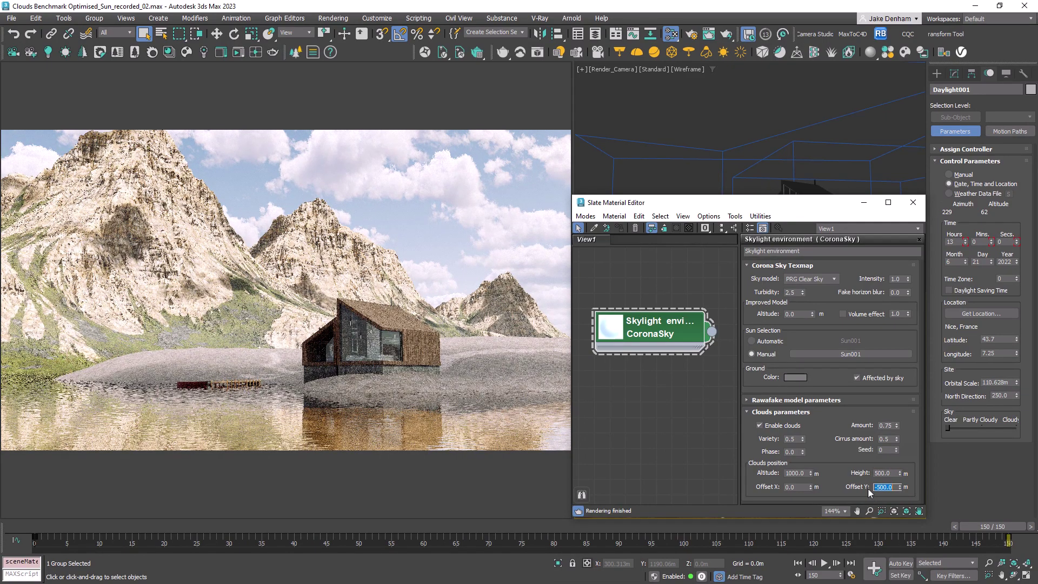
{"action": "key", "text": "Return"}
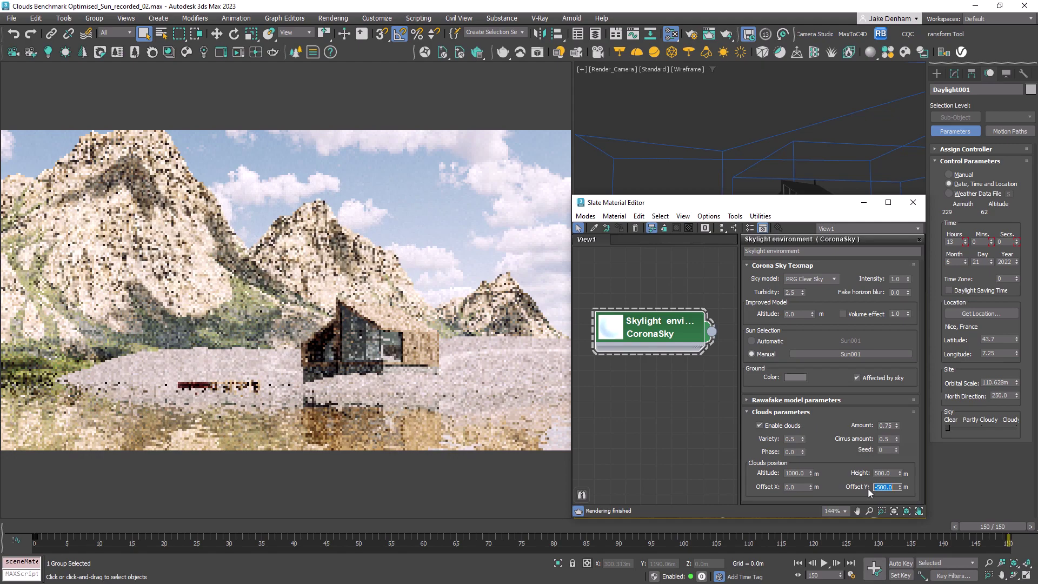
{"action": "right_click", "coordinate": [899, 487]}
With Auto Key at frame 150, animate the clouds' Offset Y to -10000 m, phase to 0.2 and variety to 0.8.
{"action": "left_click", "coordinate": [899, 563]}
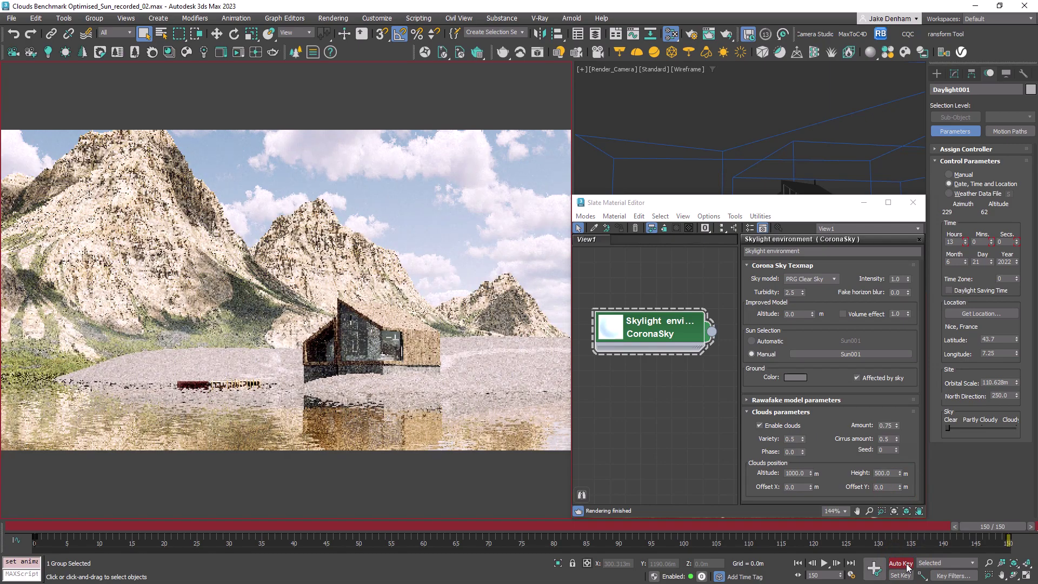
{"action": "left_click", "coordinate": [885, 487]}
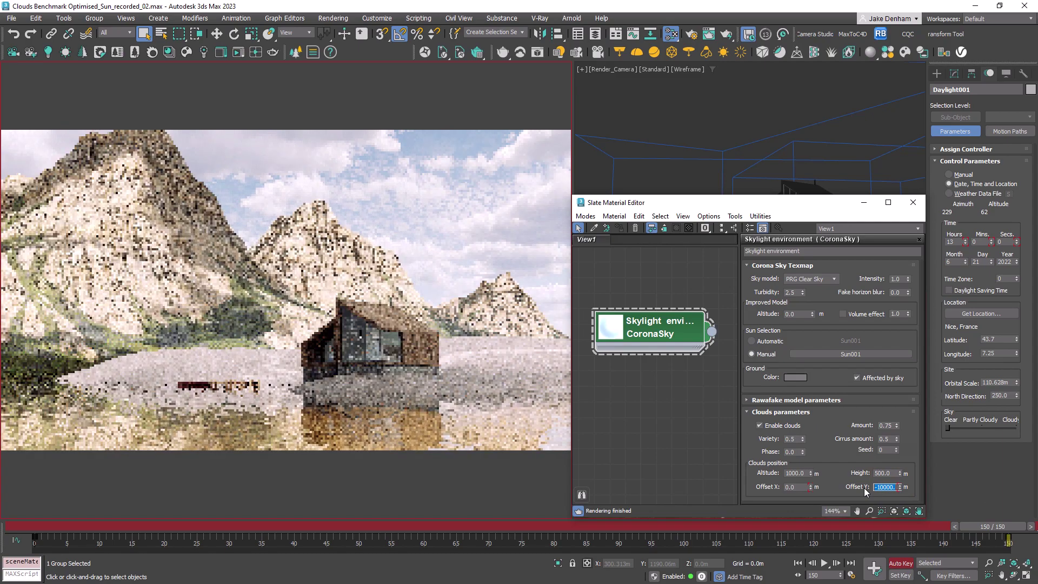
{"action": "left_click", "coordinate": [798, 452]}
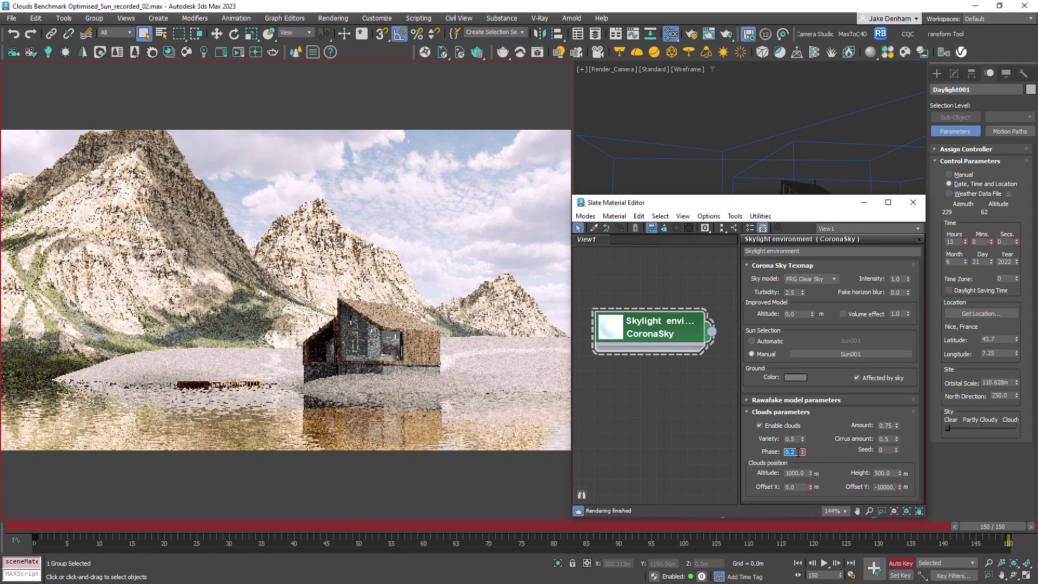
{"action": "left_click", "coordinate": [794, 439]}
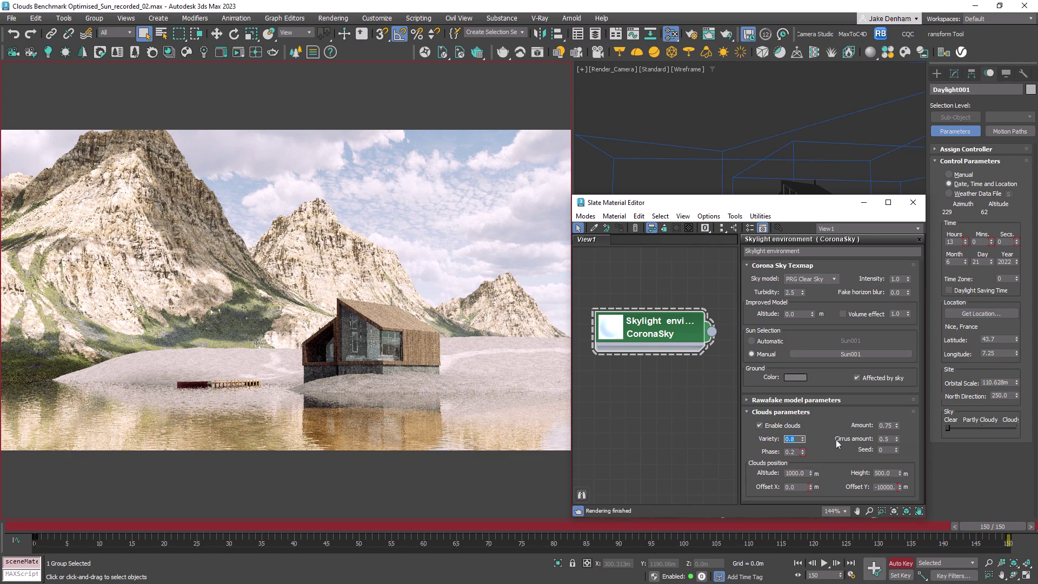
{"action": "left_click", "coordinate": [899, 562]}
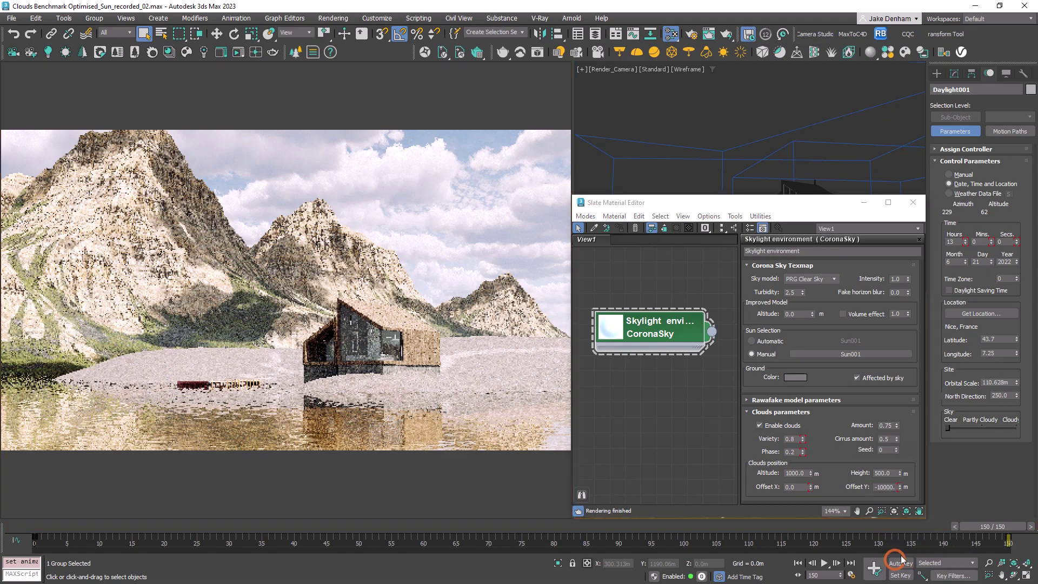
Open the clouds' cirrus amount for editing and unhide all objects in the scene.
{"action": "double_click", "coordinate": [889, 437]}
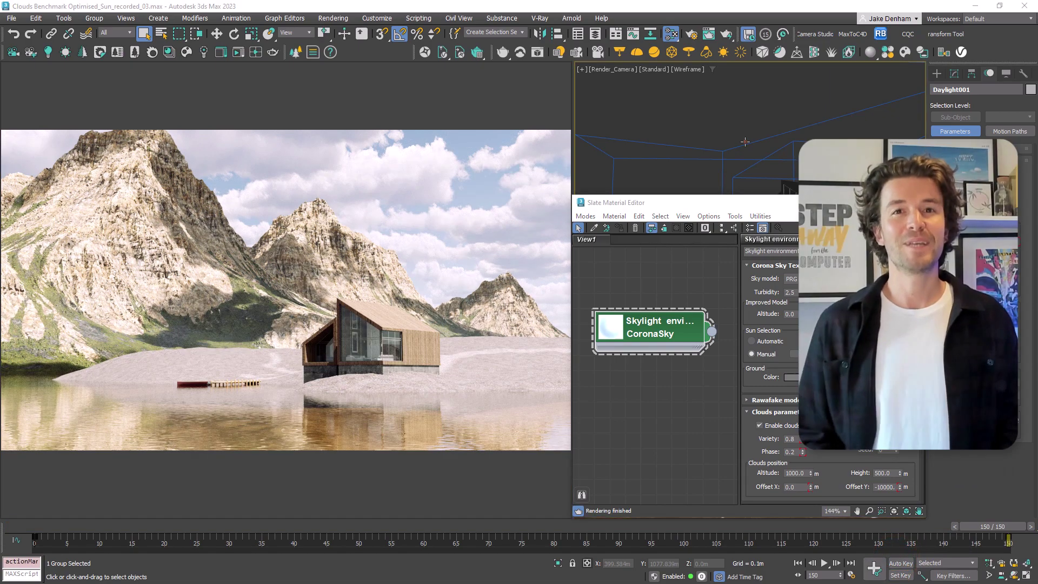
{"action": "right_click", "coordinate": [744, 138]}
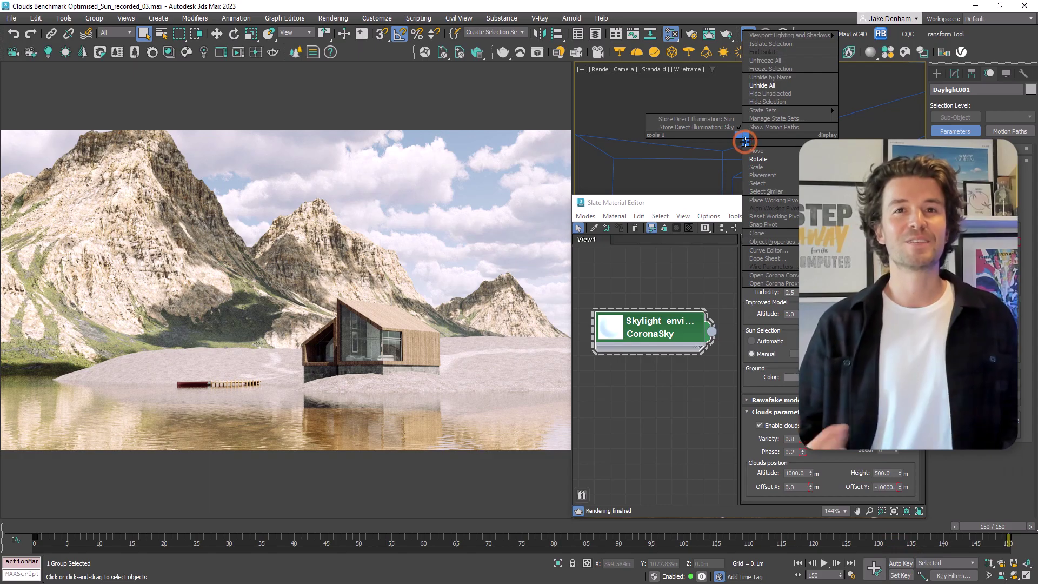
{"action": "left_click", "coordinate": [776, 92]}
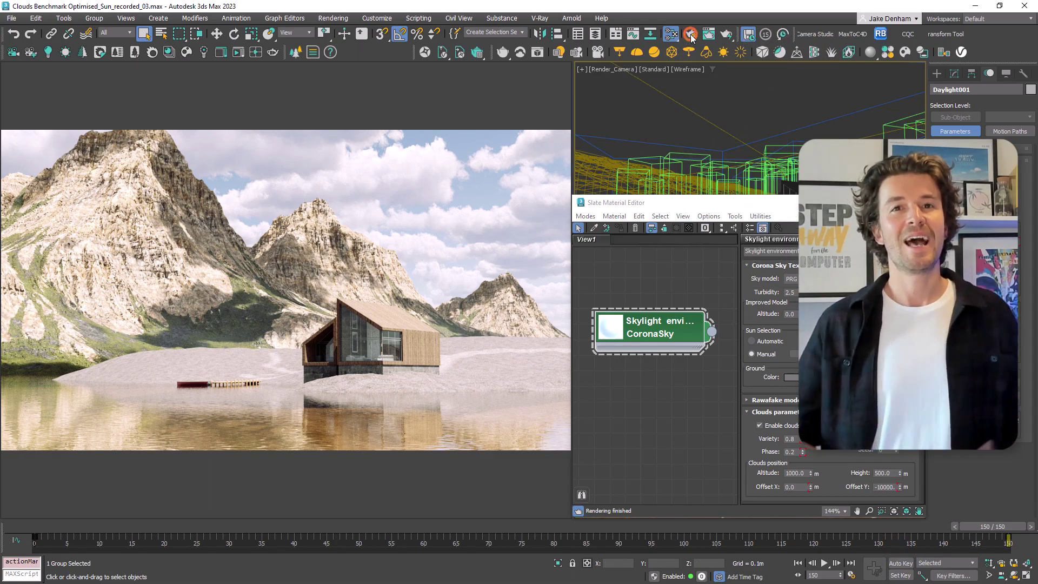